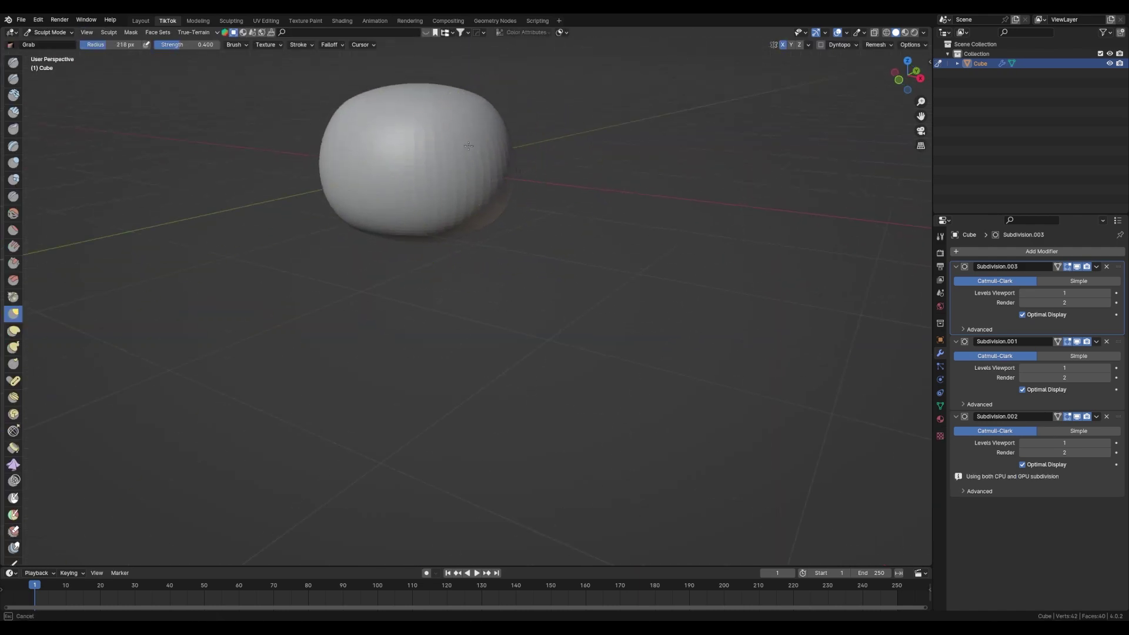
- Select the ear's top face from the front view and set the pivot point to bend its tip
key(KP_1)
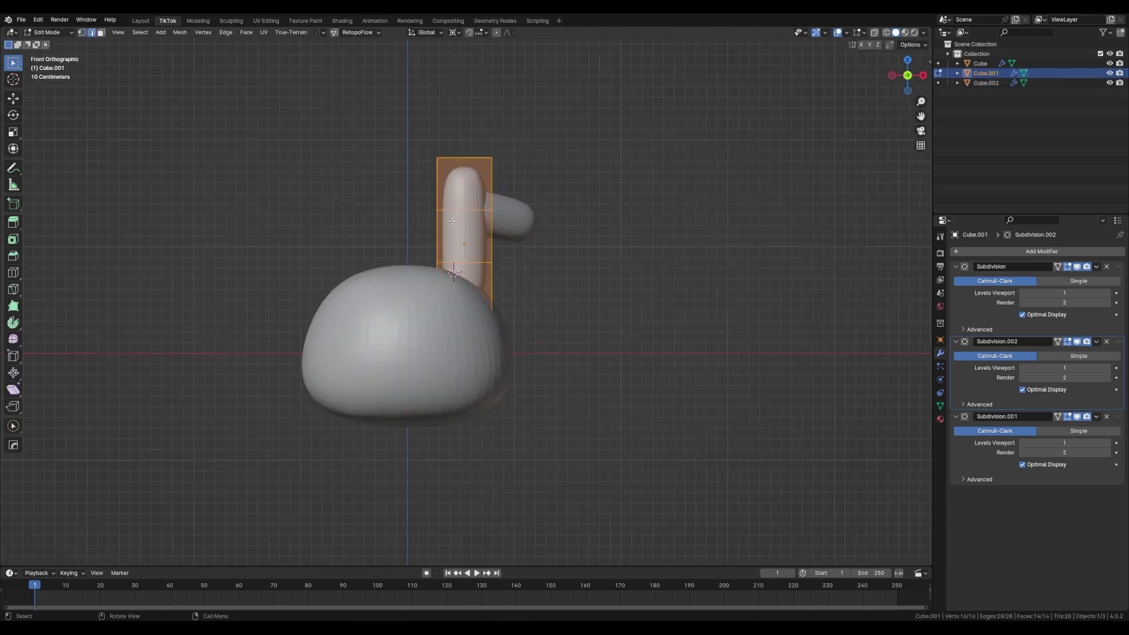
middle_drag(451, 221, 470, 300)
key(3)
click(463, 161)
key(period)
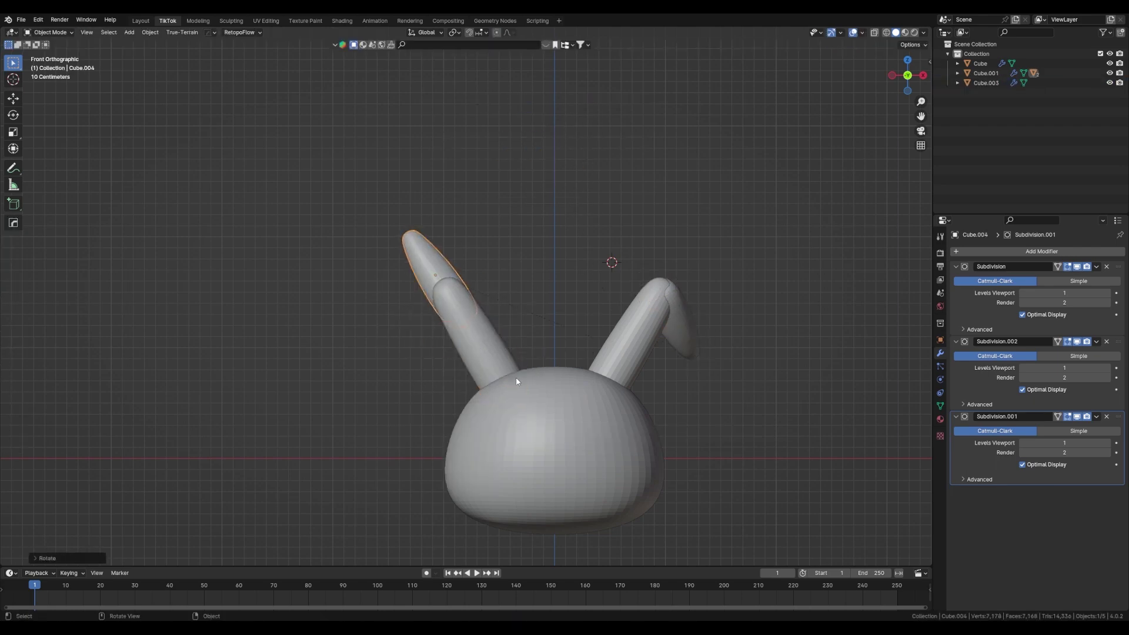
- Reshape the head and ears with the Grab brush in Sculpt Mode
click(539, 405)
key(ctrl+Tab)
click(497, 371)
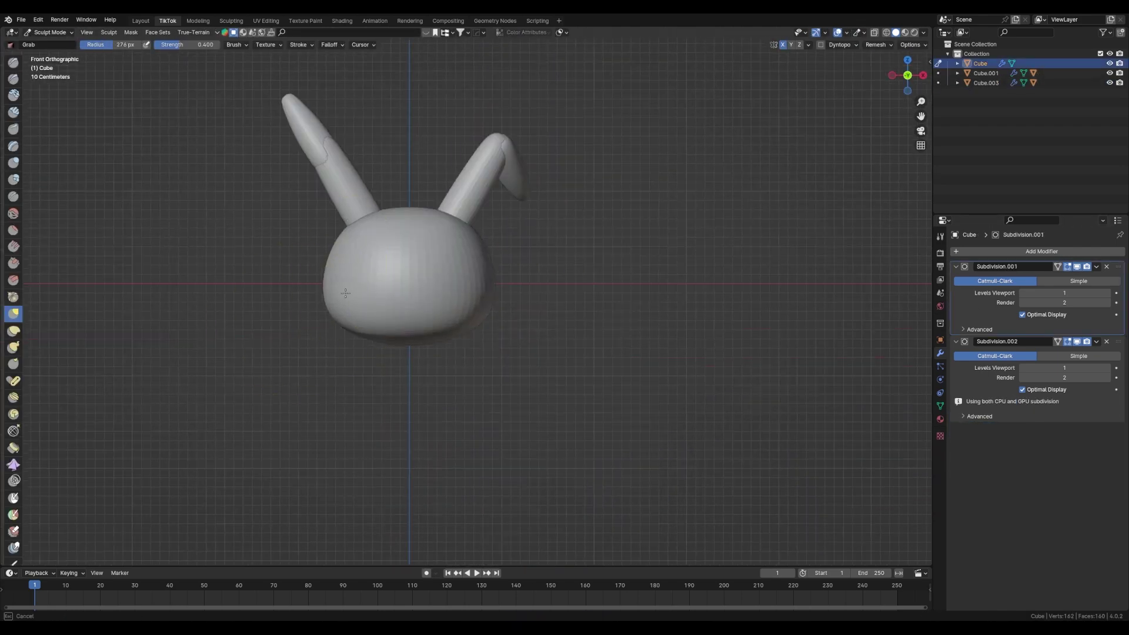
key(KP_3)
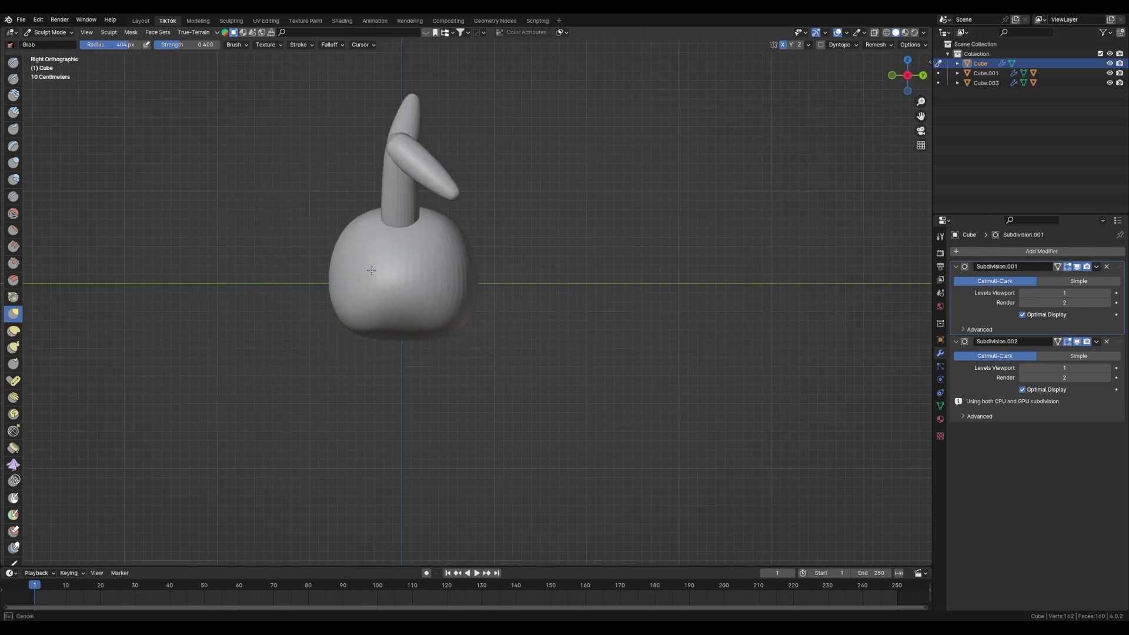
mouse_move(371, 270)
middle_down()
mouse_move(444, 265)
mouse_move(364, 256)
middle_up()
key(KP_1)
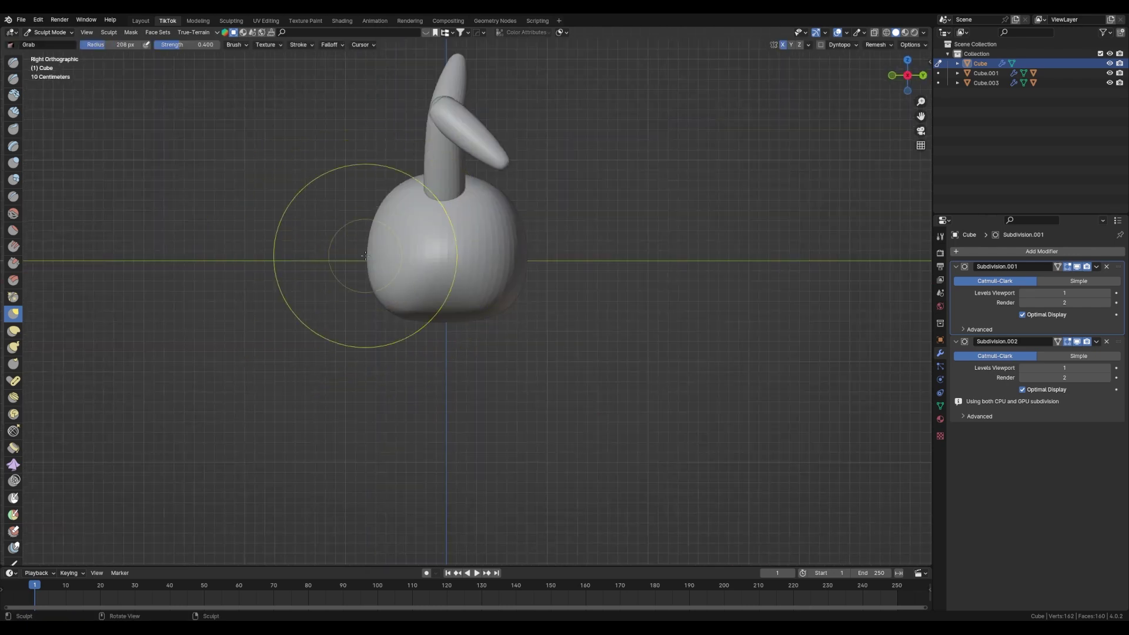
mouse_move(444, 308)
middle_down()
mouse_move(471, 329)
mouse_move(553, 340)
middle_up()
key(ctrl+Tab)
- Add a cube with the head's modifiers copied and move it down along Z below the head
click(505, 364)
key(KP_1)
key(shift+a)
key(ctrl+l)
key(Tab)
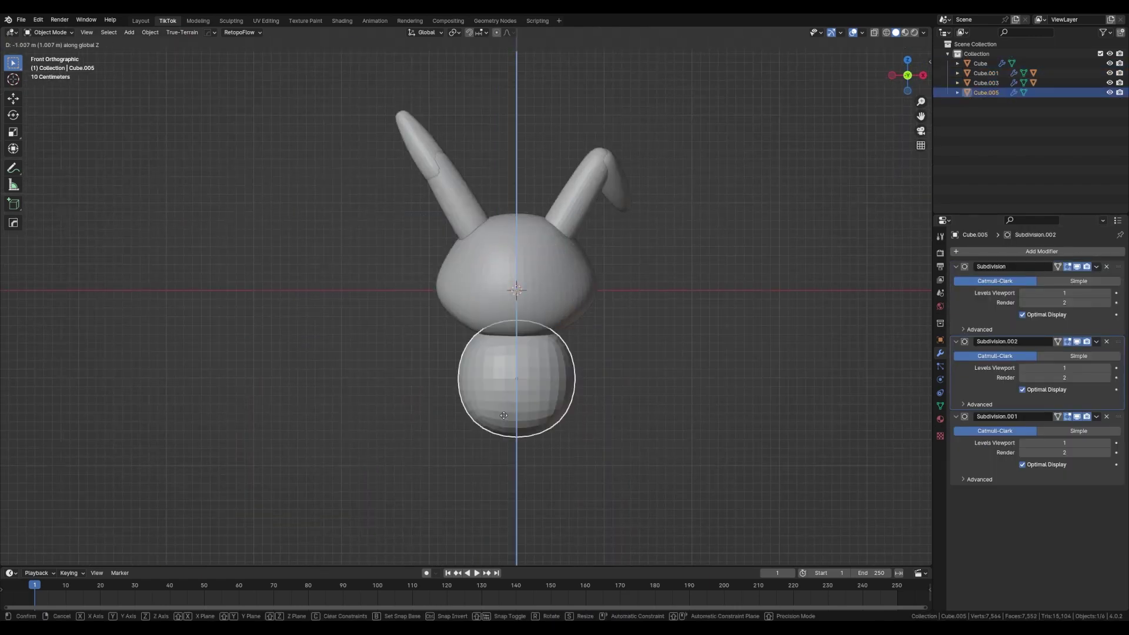
key(g)
key(z)
scroll(719, 394, up, 2)
- Add a mid-body loop cut and widen it with smooth proportional falloff
key(ctrl+r)
click(647, 307)
key(s)
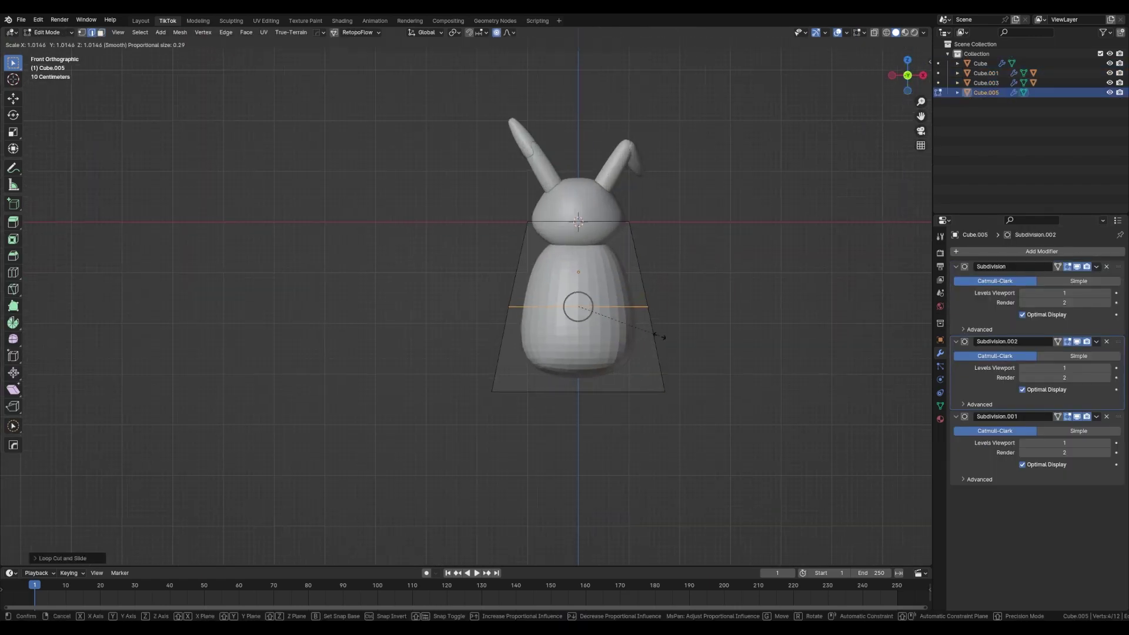
click(679, 340)
middle_drag(679, 339, 588, 265)
key(KP_1)
key(s)
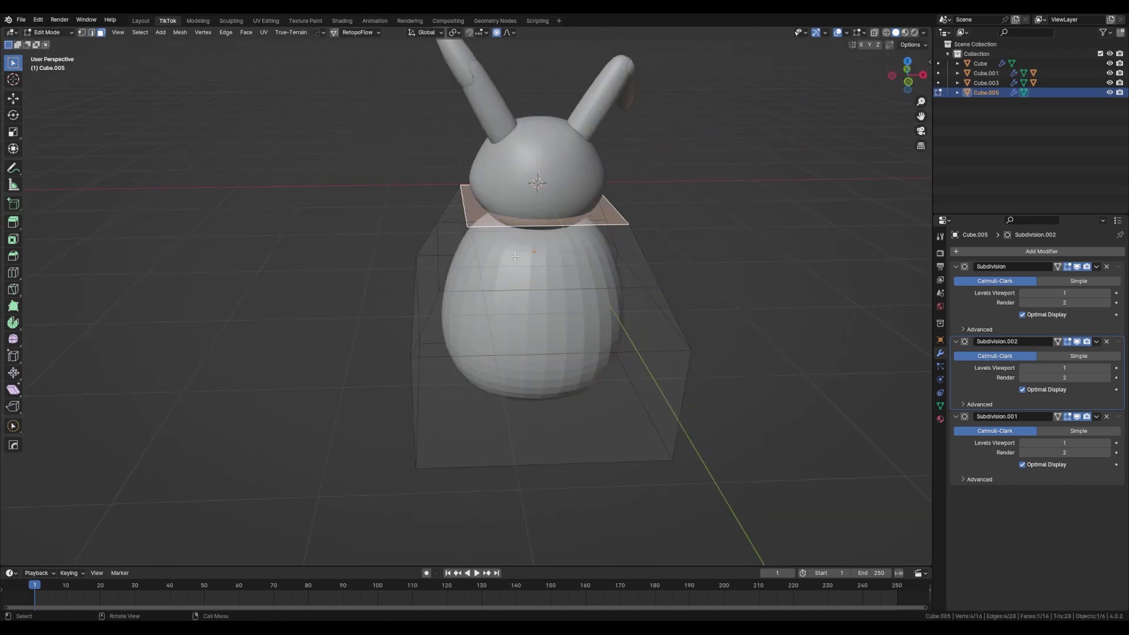
scroll(574, 229, up, 3)
key(shift+o)
key(shift+o)
key(shift+o)
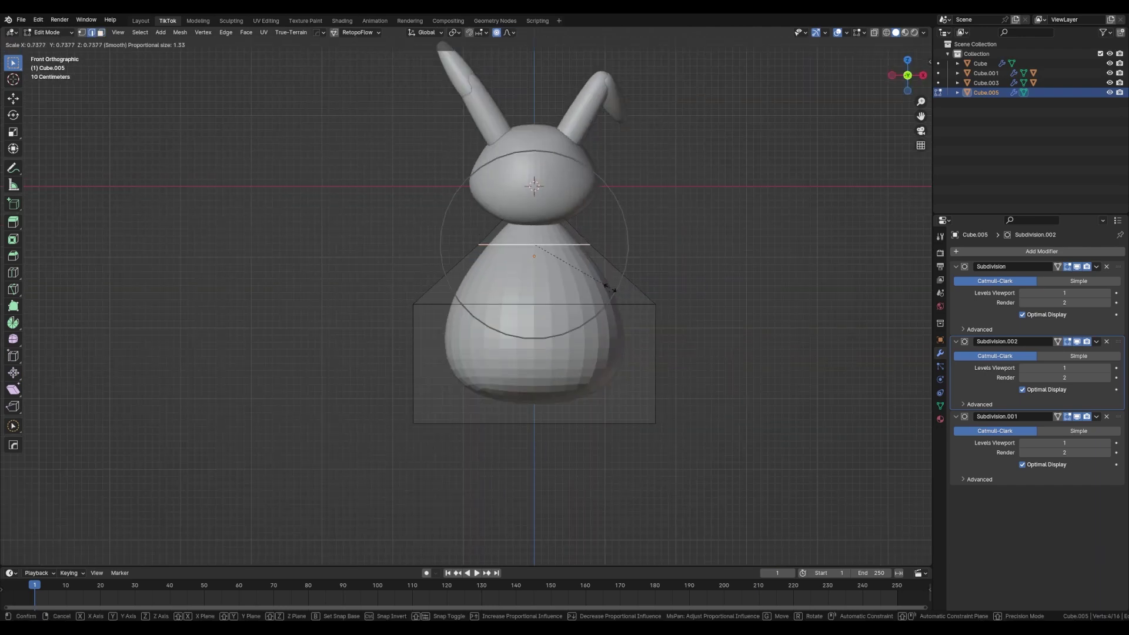
click(611, 288)
- Move the loop along Z and narrow the neck into a pear shape
key(g)
key(z)
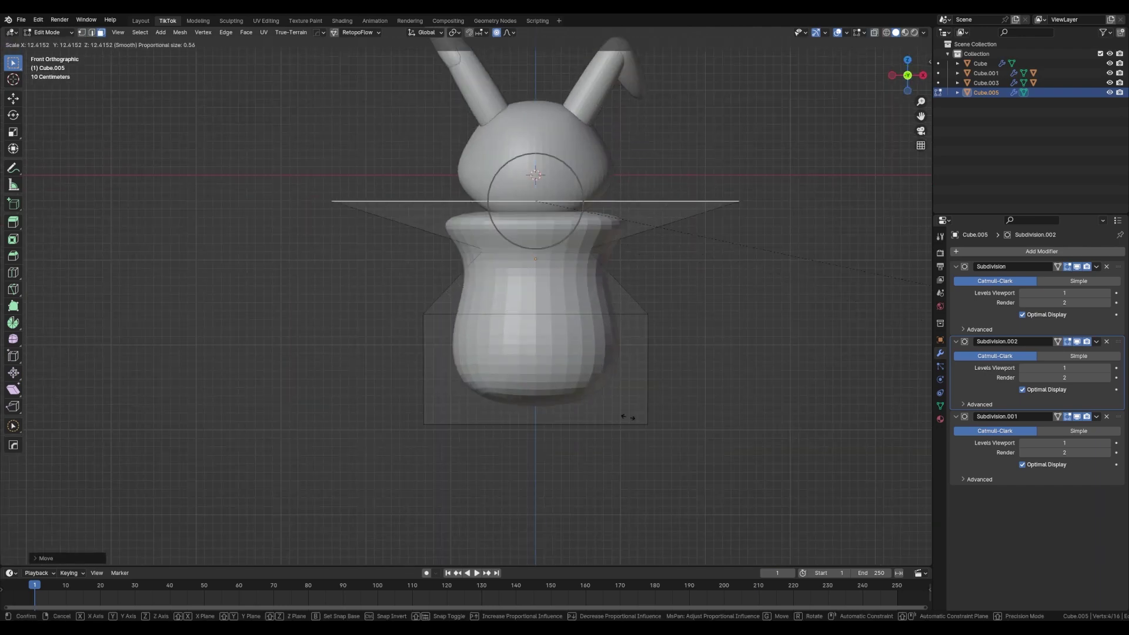
key(s)
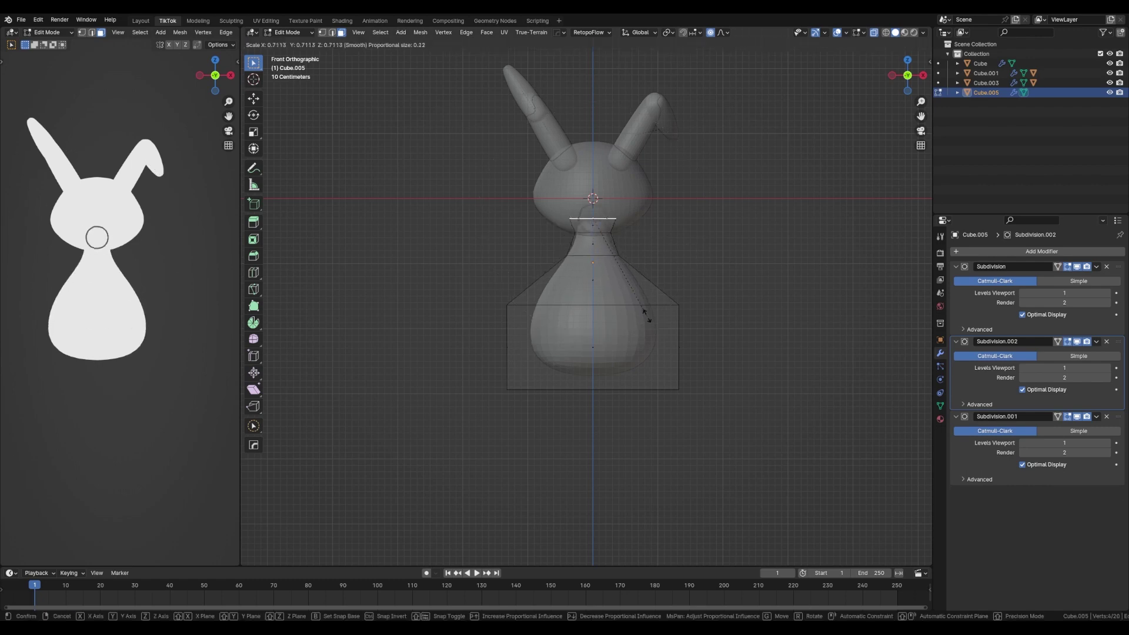
scroll(813, 275, up, 8)
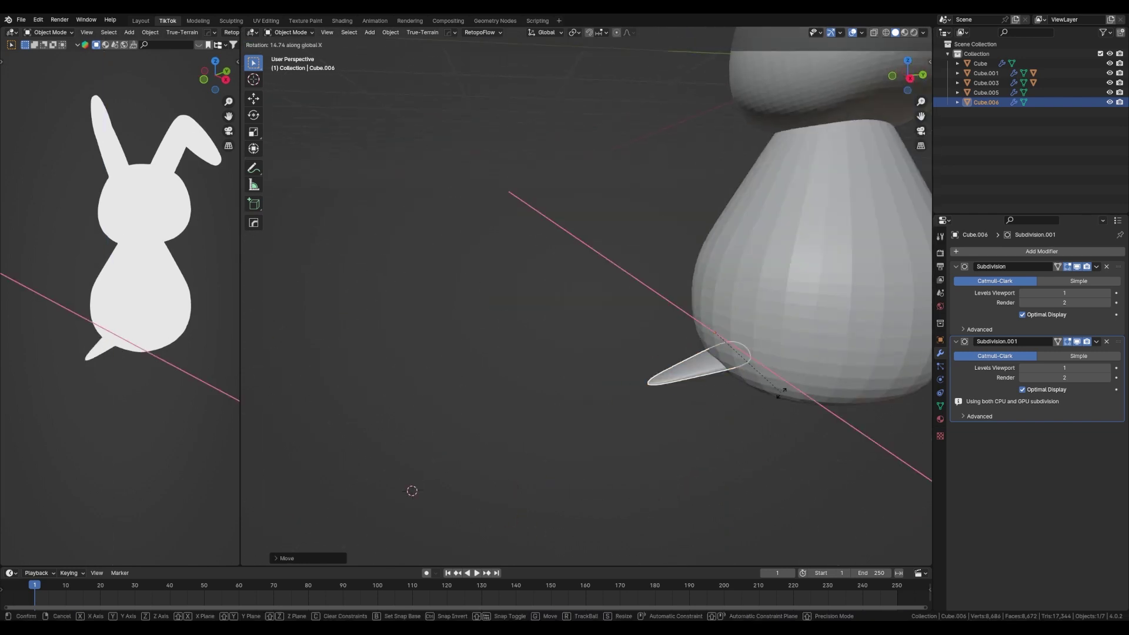
- Set up the Empty so the 8-count spike array spreads radially around the base
key(shift+s)
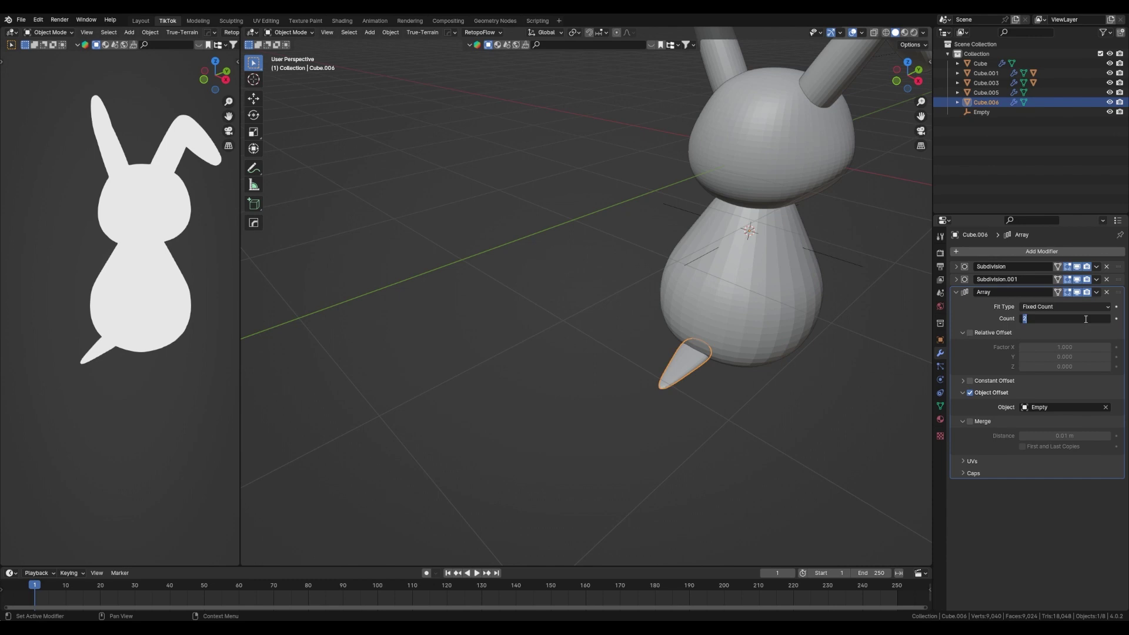
click(686, 266)
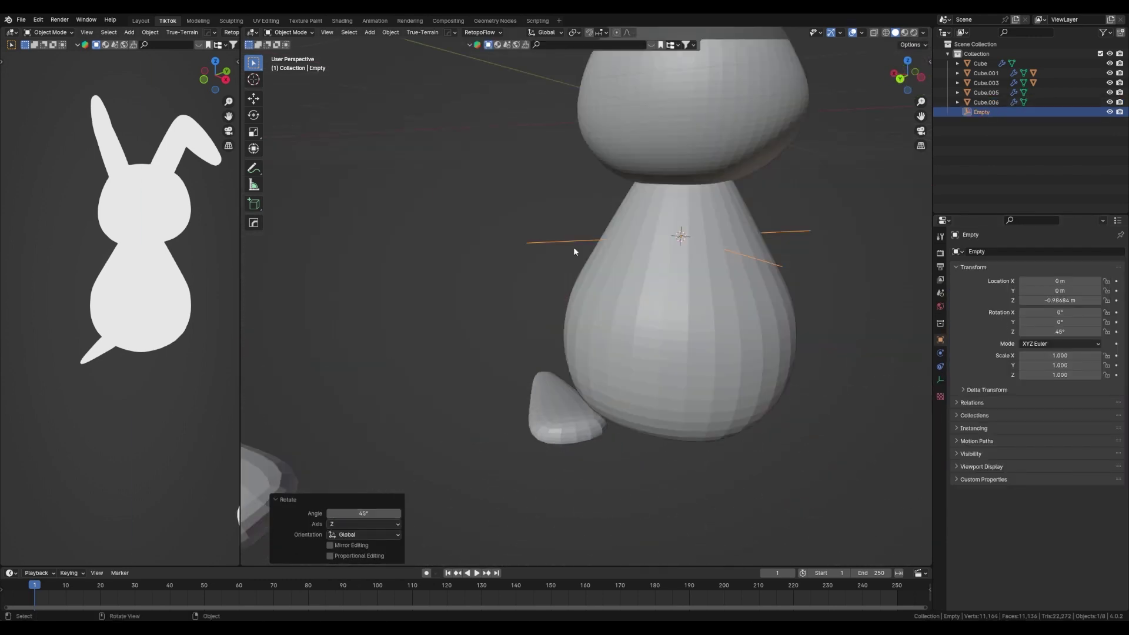
click(649, 420)
- Scale the spike's vertices in Edit Mode to reshape the petal
key(Tab)
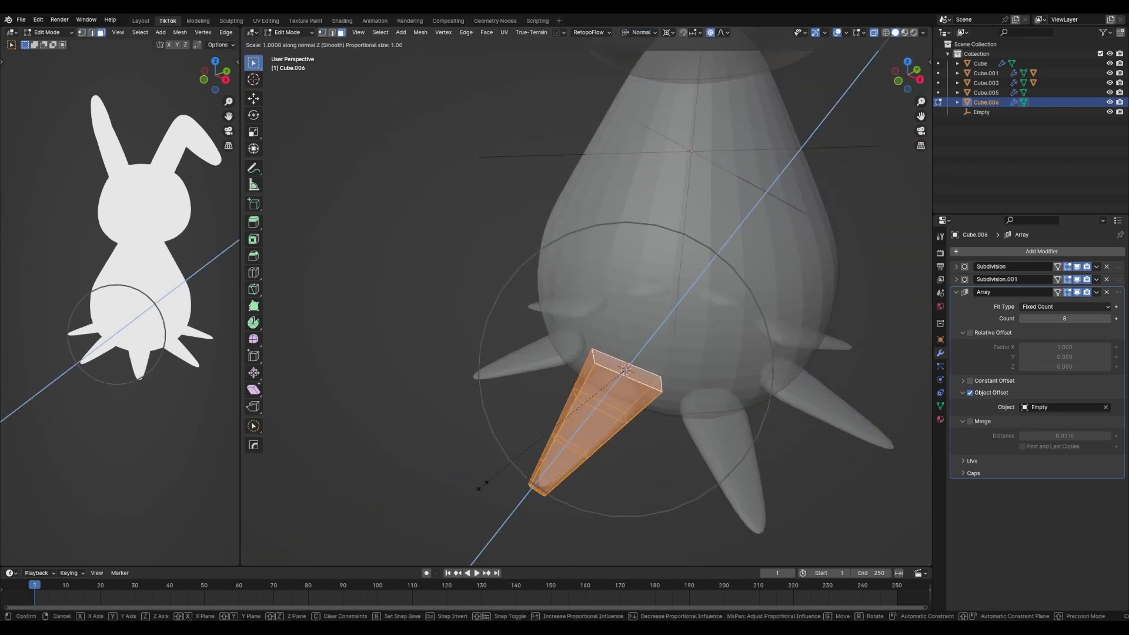
scroll(768, 463, up, 4)
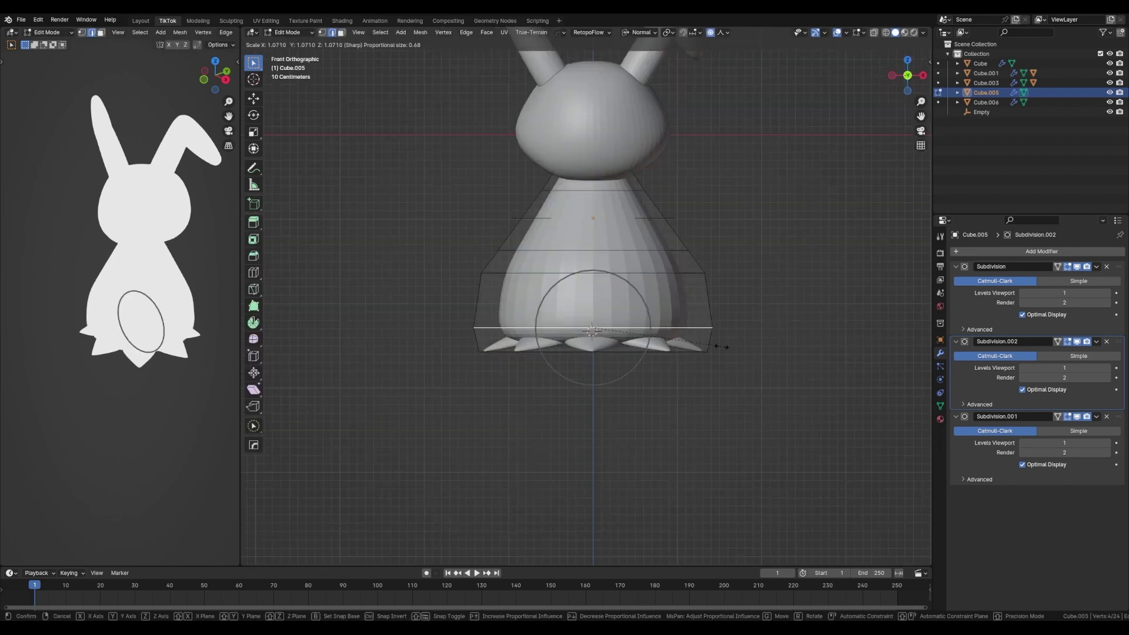
click(721, 346)
scroll(666, 363, up, 2)
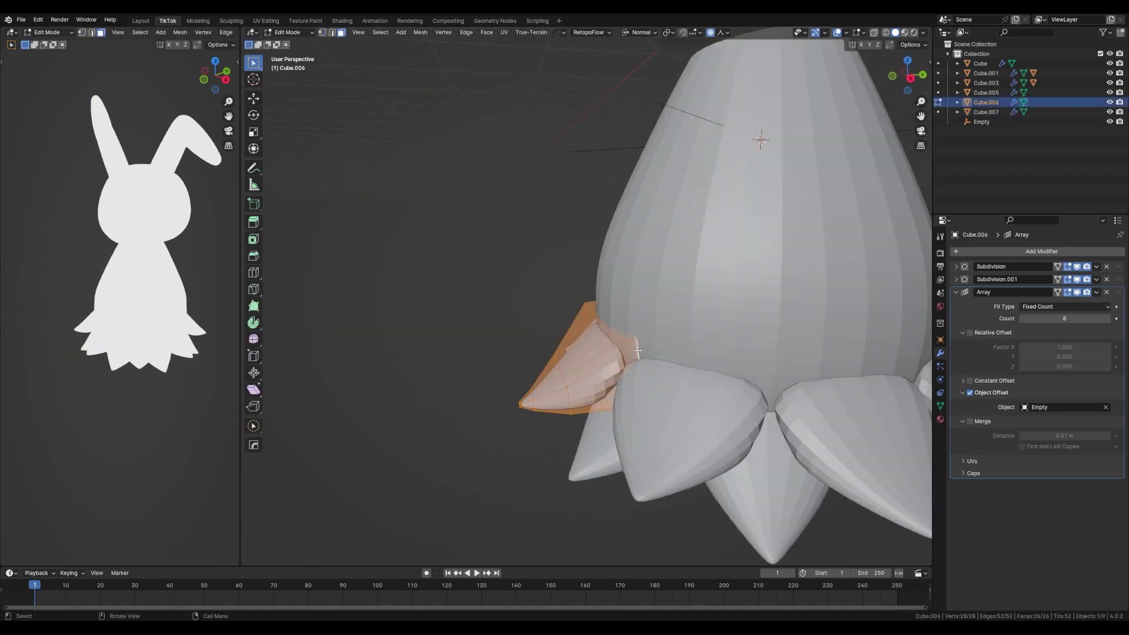
- Orbit around the petal and switch to the right side view
middle_drag(722, 452, 655, 485)
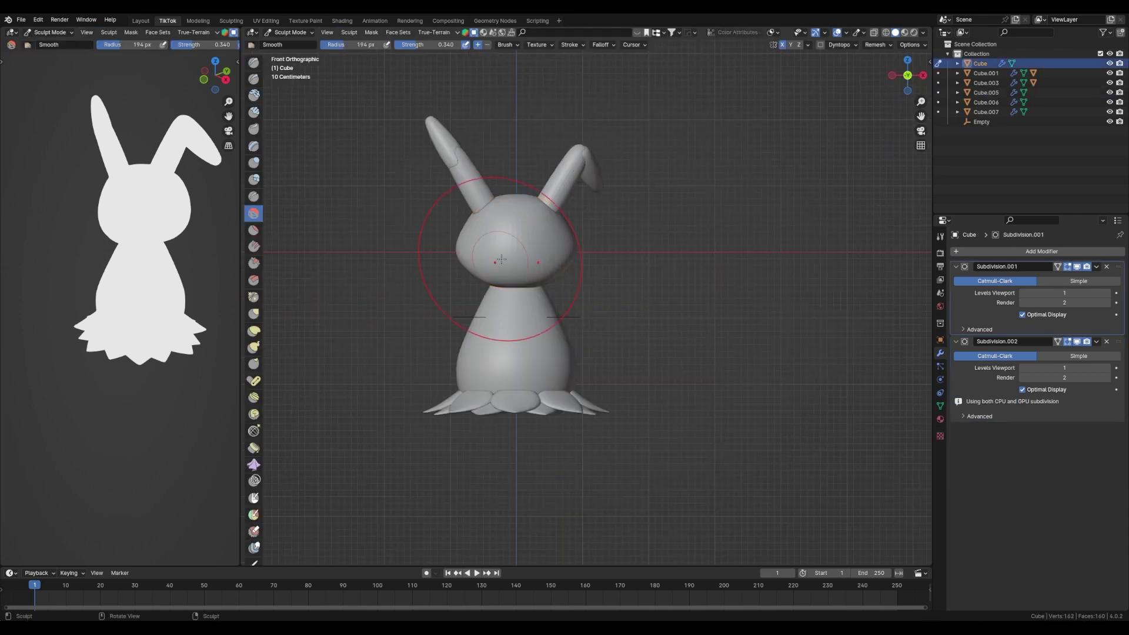
key(KP_3)
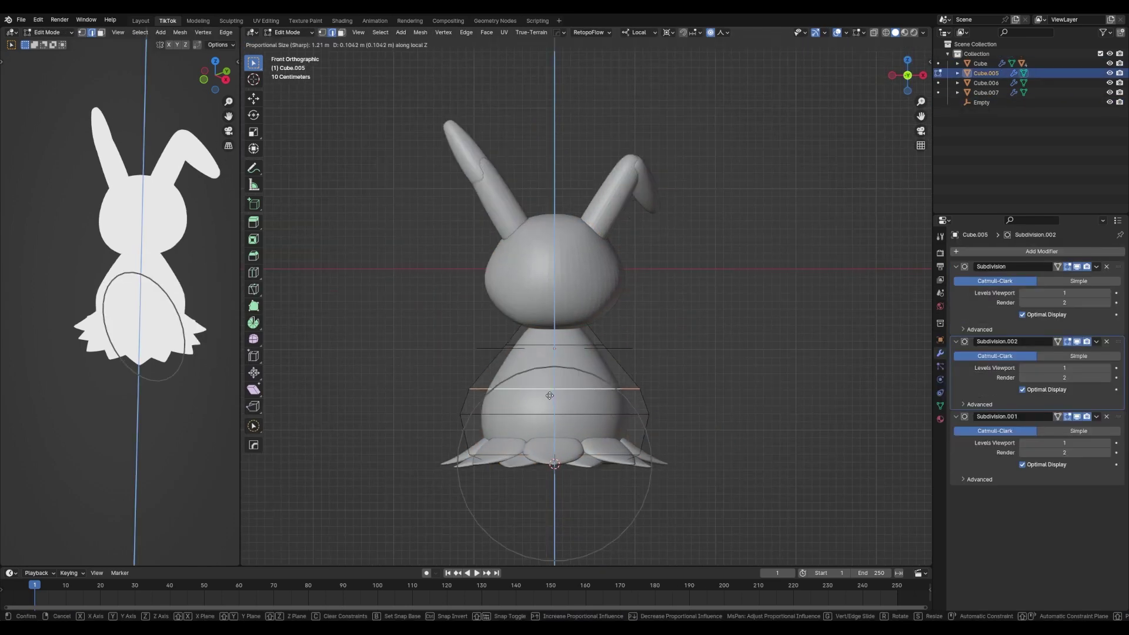
- Scale the body along its height with soft falloff and scale a frill petal
key(Tab)
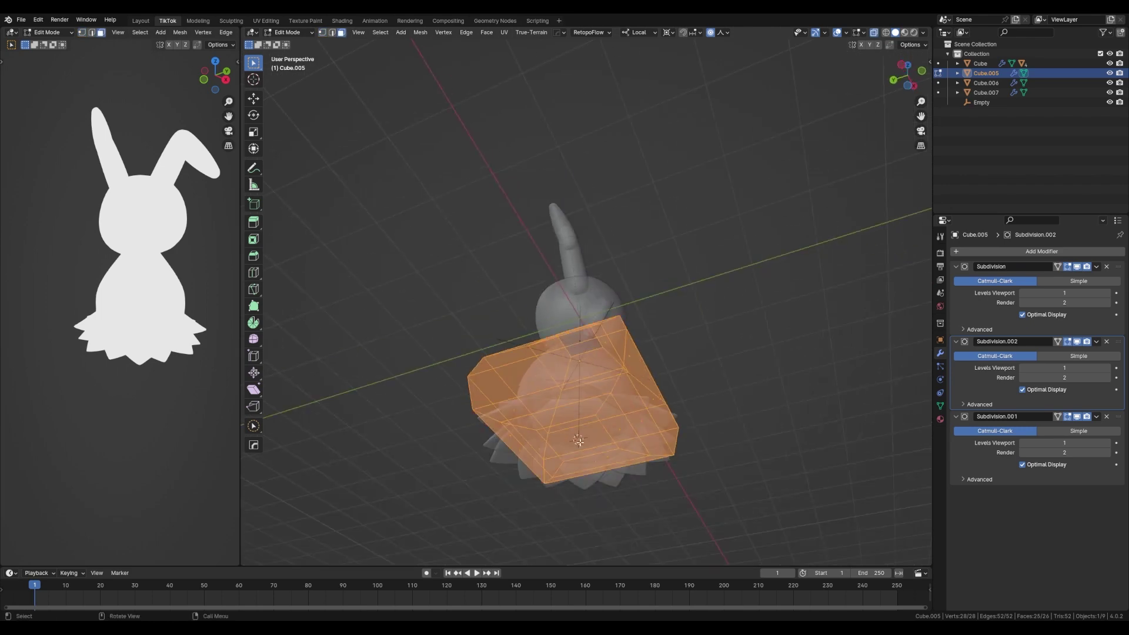
key(s)
key(shift+z)
key(shift+z)
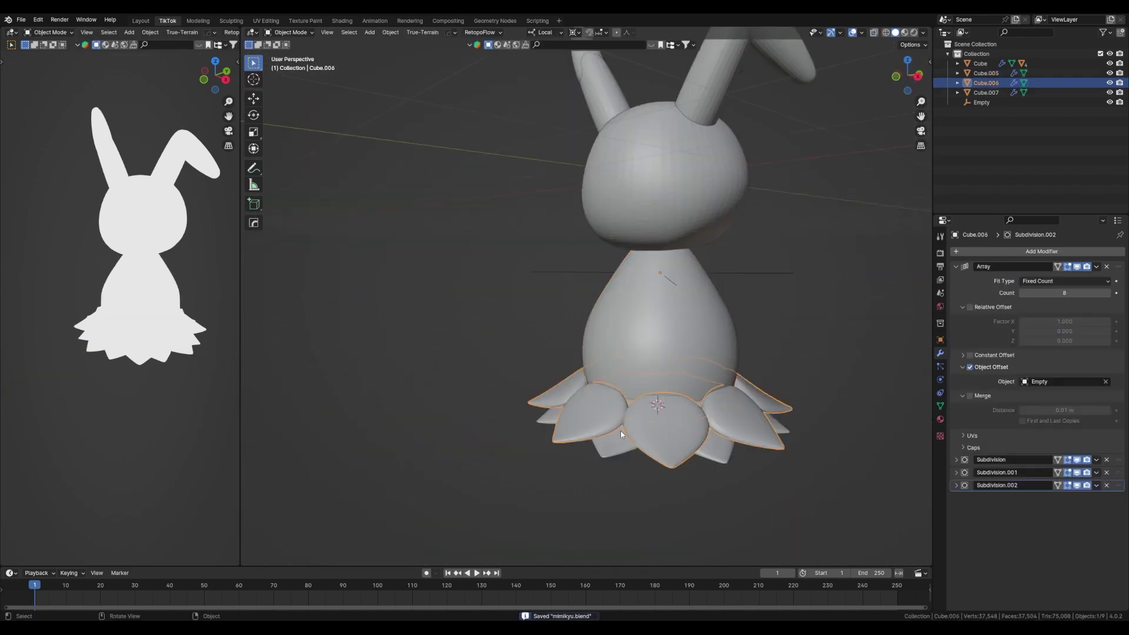
middle_drag(460, 477, 466, 479)
click(466, 478)
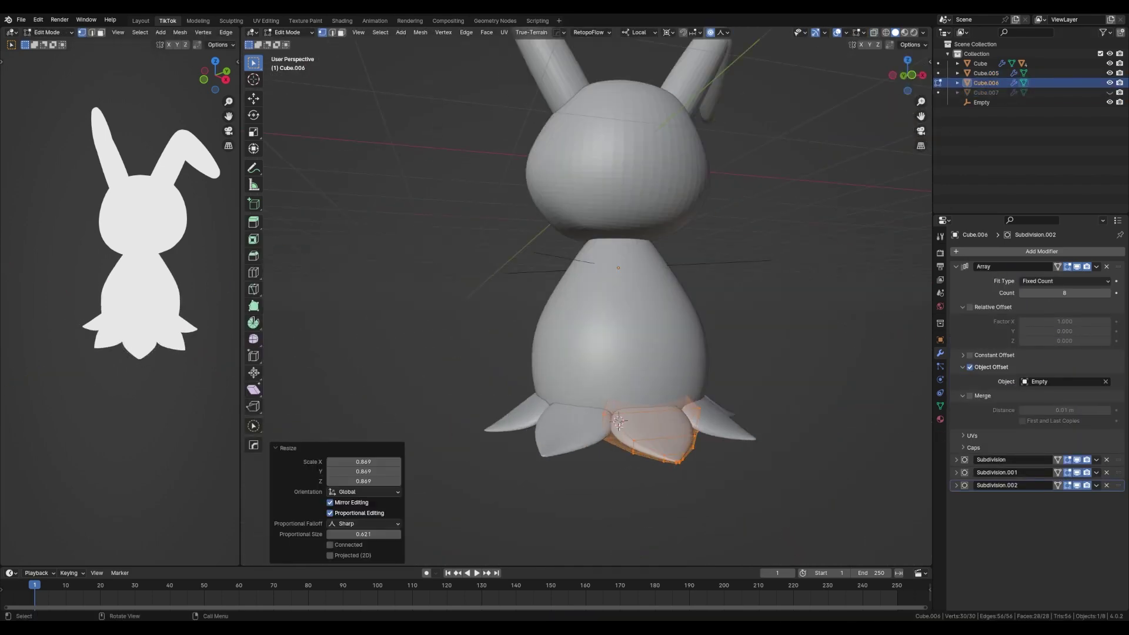
scroll(676, 463, up, 3)
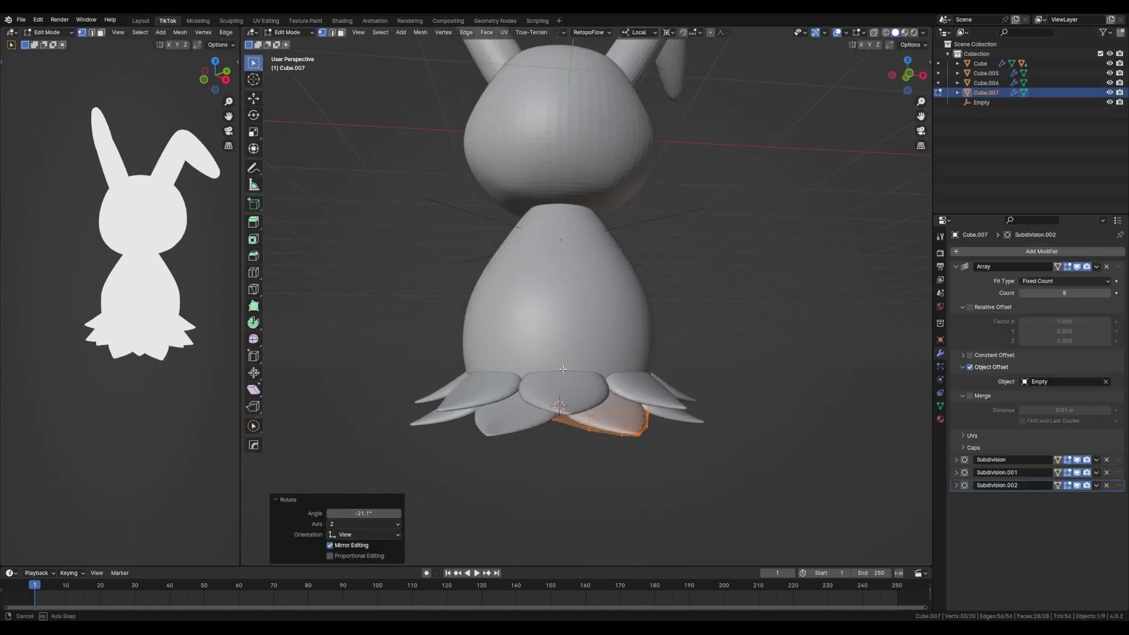
key(s)
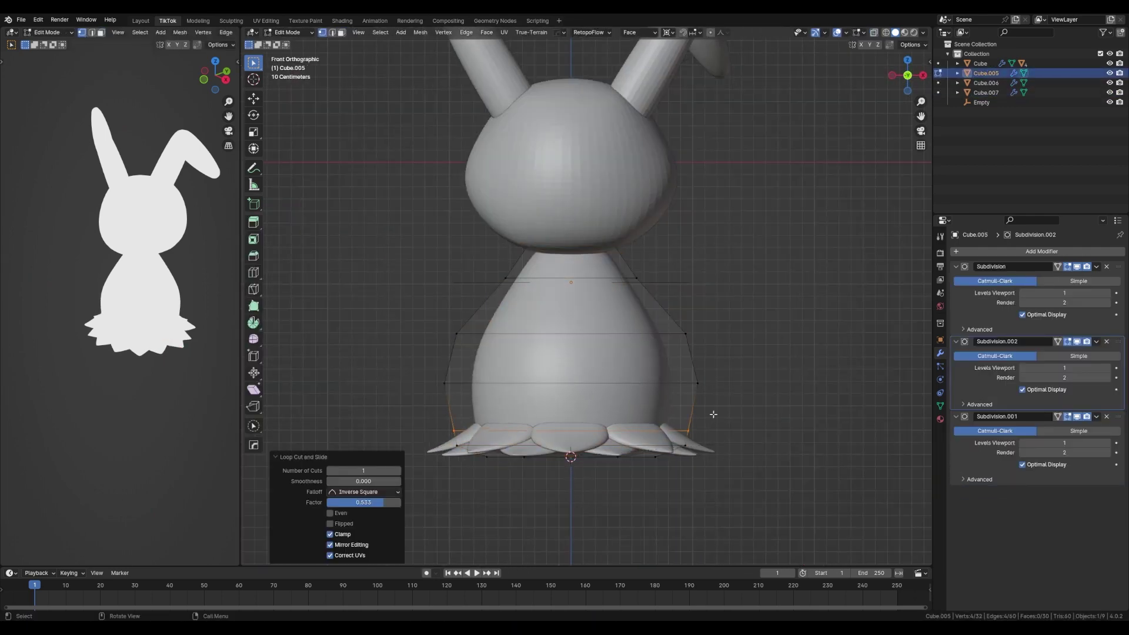
- Undo the extra loop cut and widen the body's lower loop with smooth falloff
key(ctrl+z)
middle_drag(191, 297, 199, 301)
key(o)
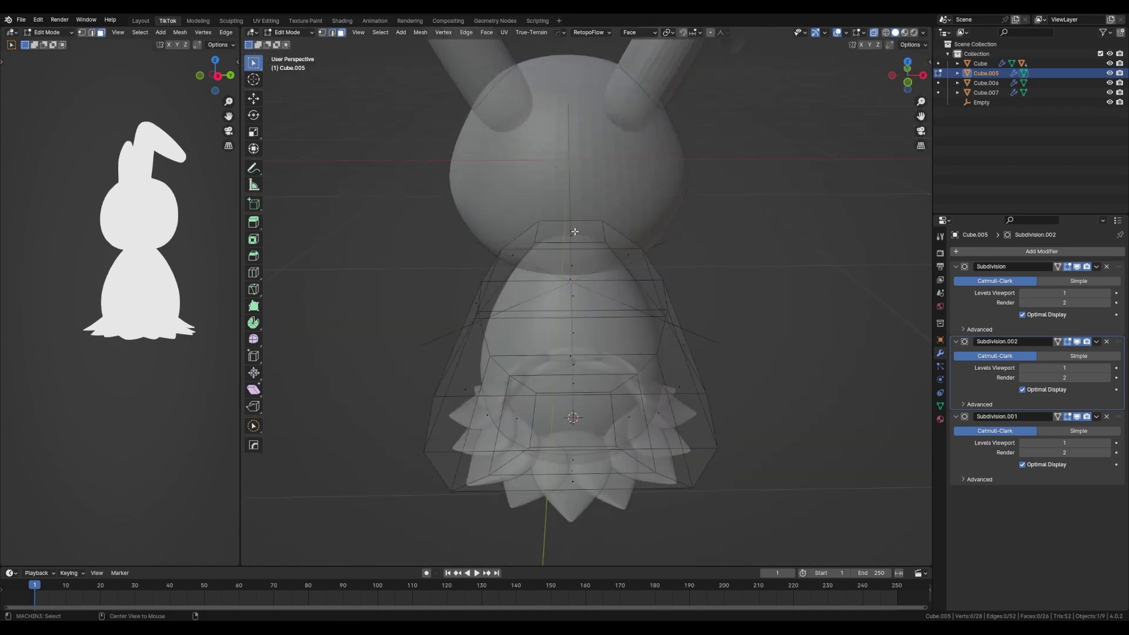
click(685, 311)
click(722, 33)
click(917, 357)
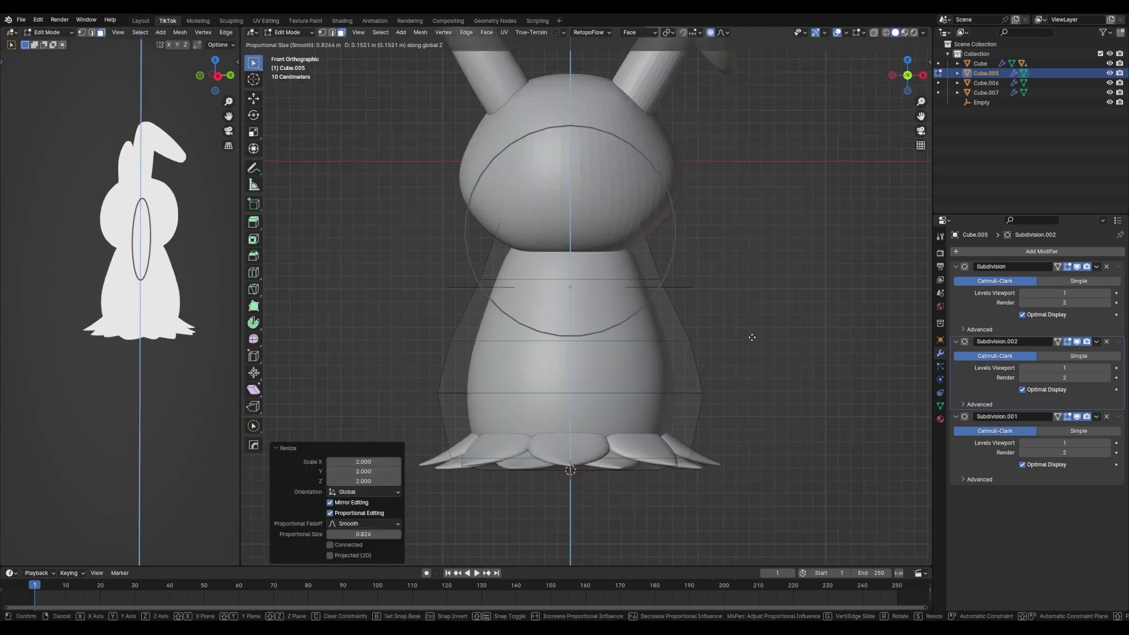
mouse_move(749, 333)
middle_down()
mouse_move(710, 308)
mouse_move(537, 423)
middle_up()
- Save as mimikyu.blend and add a new cube isolated in local front view
key(Tab)
key(Tab)
key(ctrl+s)
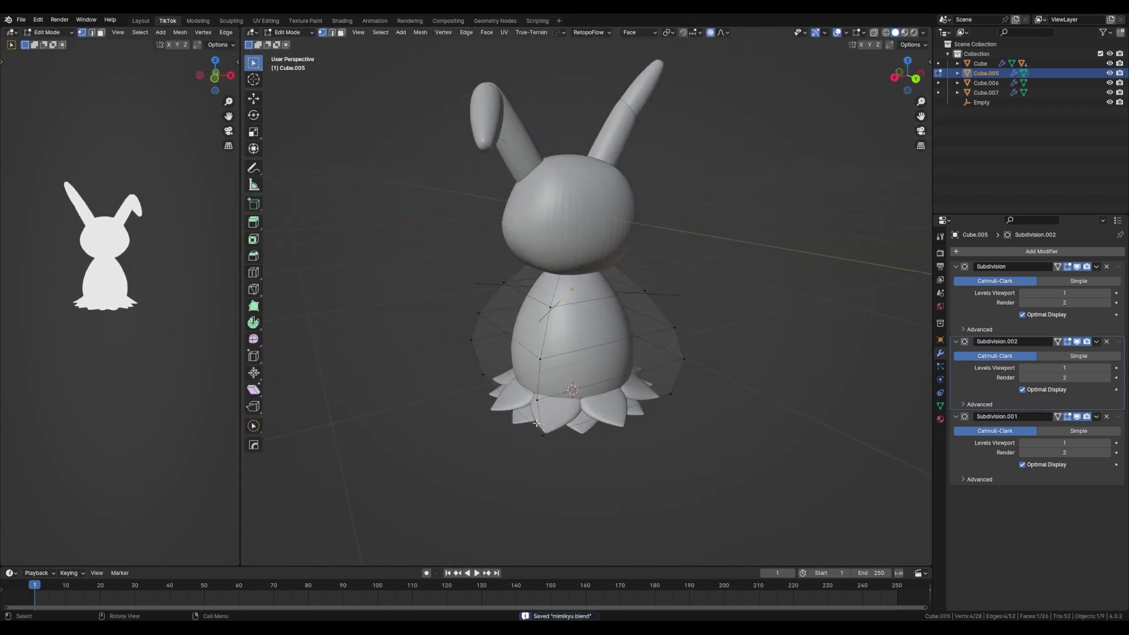
key(shift+a)
click(753, 347)
key(Tab)
key(KP_Divide)
key(KP_1)
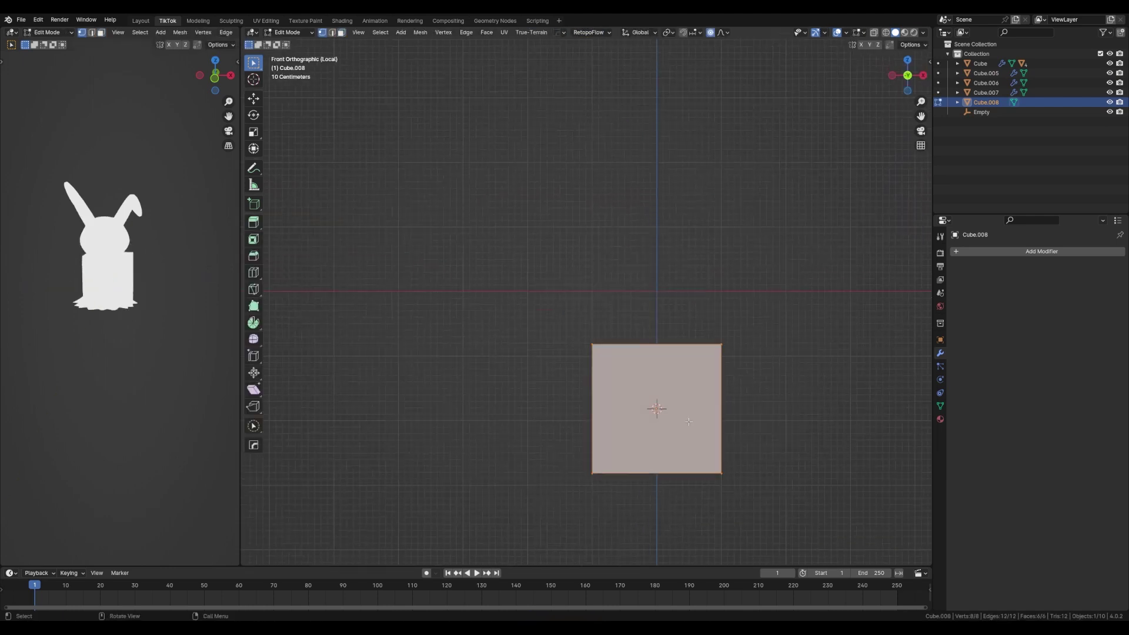
- Merge the cube into one vertex, extrude a chain, and shape it into a smooth bent tube
key(m)
click(689, 422)
key(g)
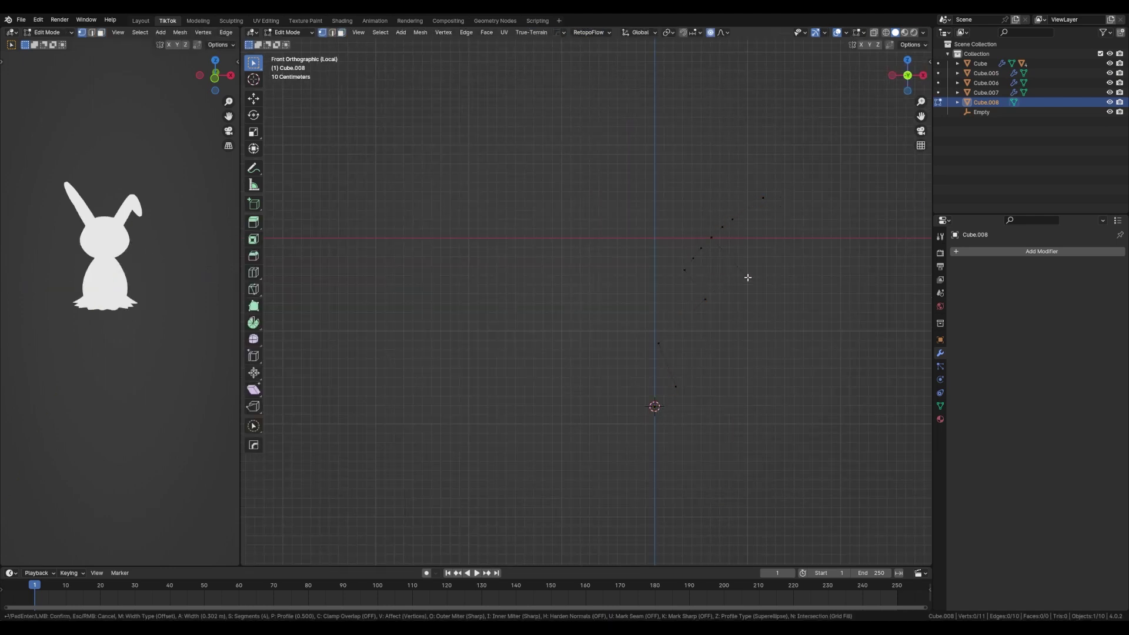
click(747, 277)
key(ctrl+2)
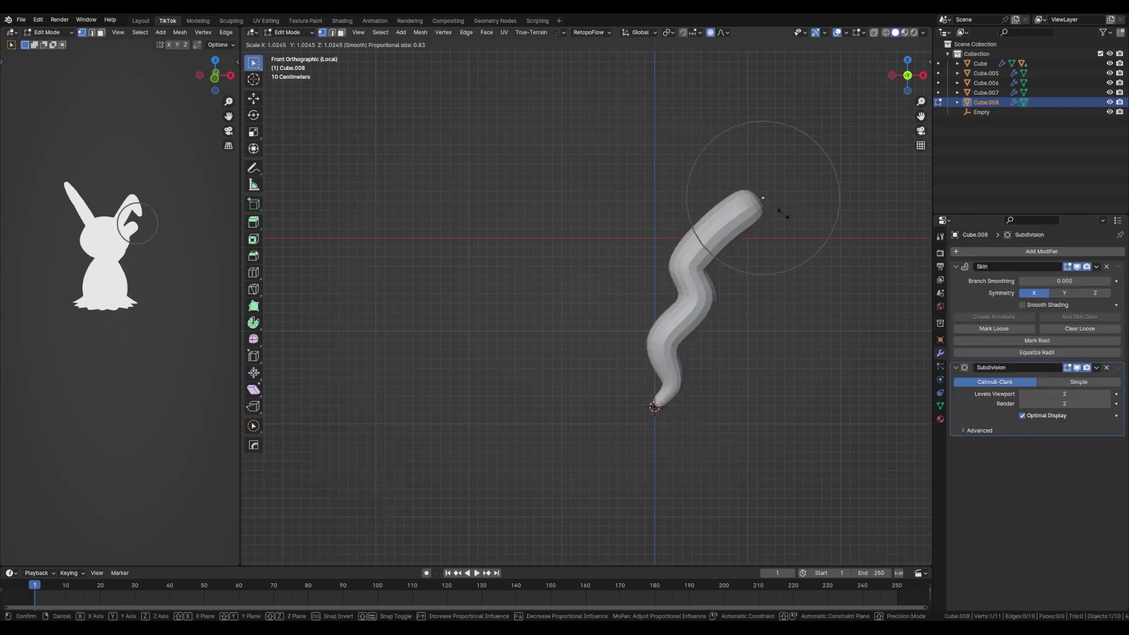
click(784, 215)
scroll(700, 412, up, 2)
click(647, 438)
key(g)
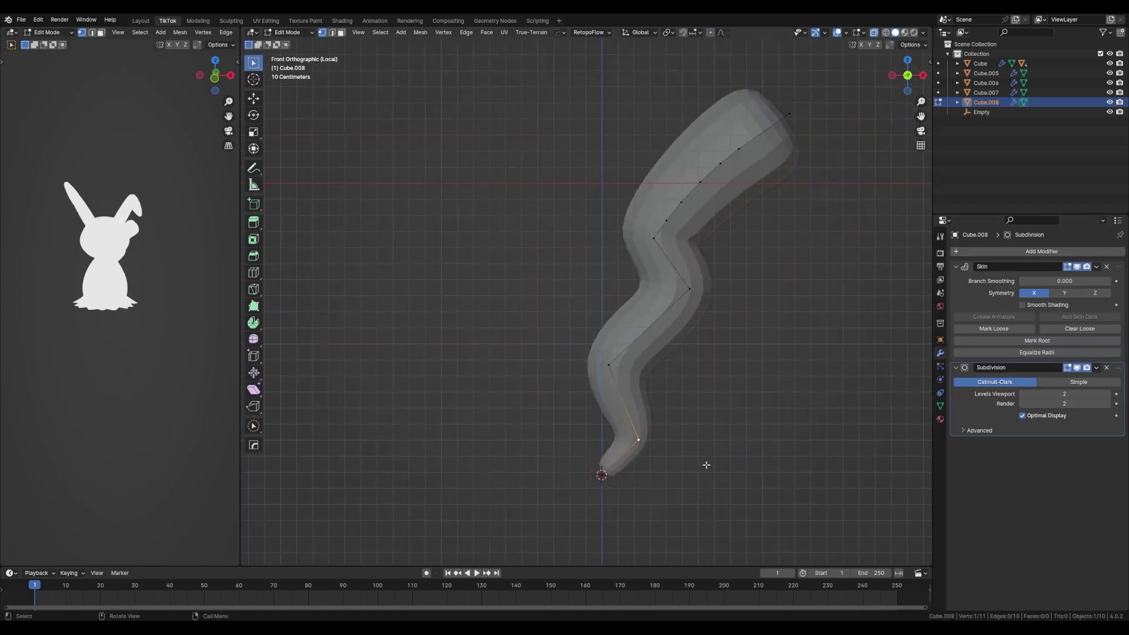
key(Tab)
- Snap the tail's origin to its base vertex and show its transform values
key(KP_Divide)
click(731, 325)
key(grave)
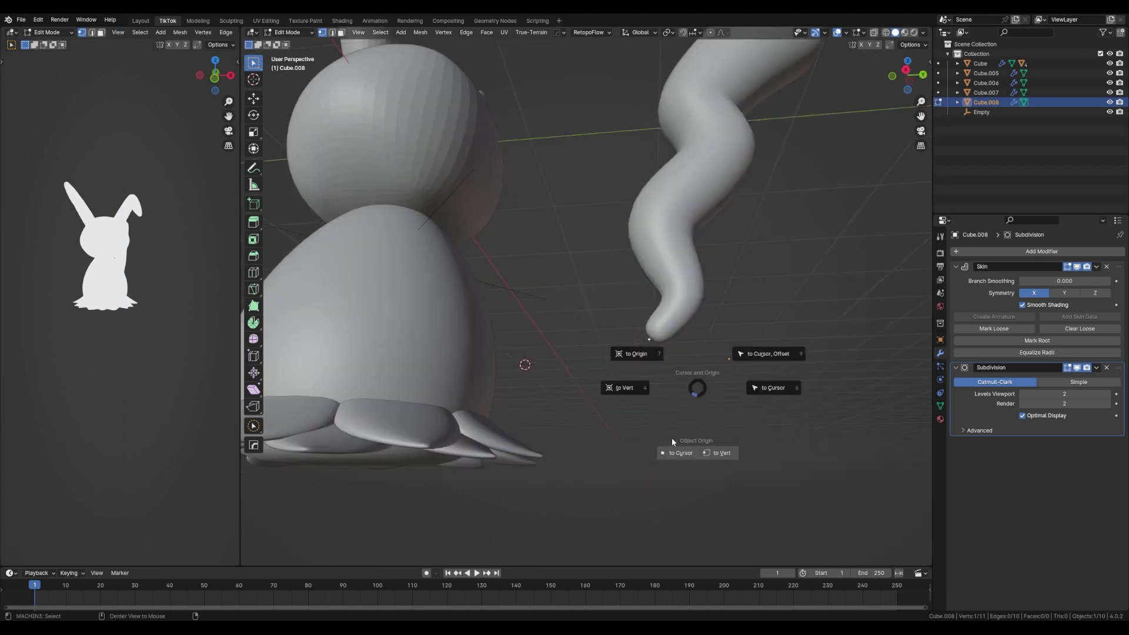
click(597, 365)
key(r)
click(534, 282)
scroll(673, 348, down, 2)
key(n)
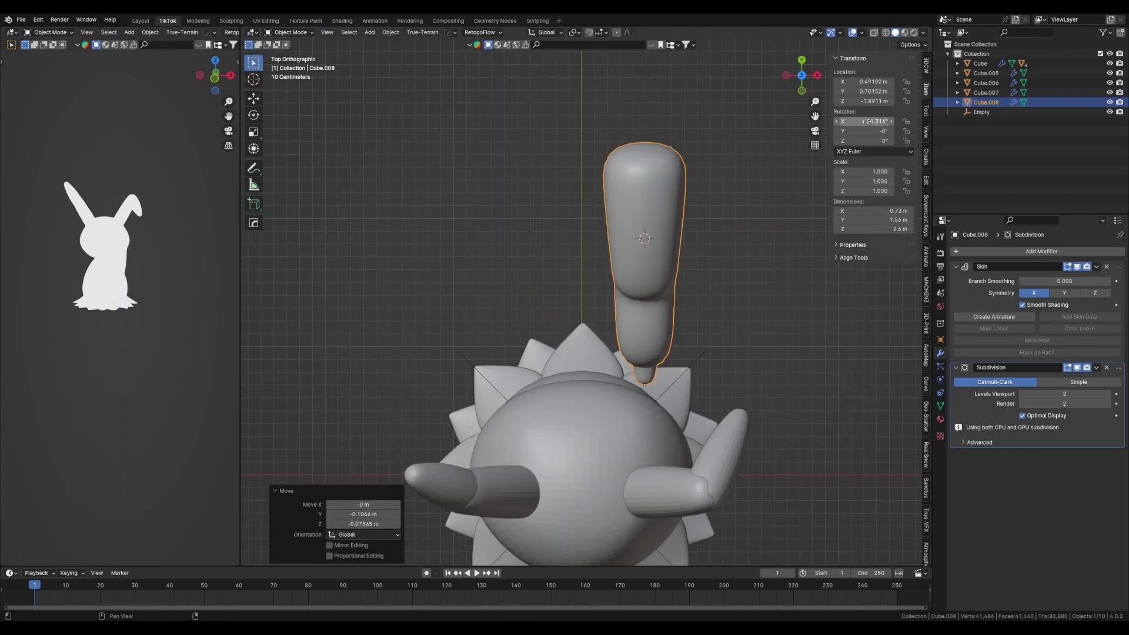
- Move the tail behind the body, rotate it around Z, and save
key(g)
click(672, 353)
middle_drag(673, 352, 647, 329)
key(r)
key(z)
click(673, 376)
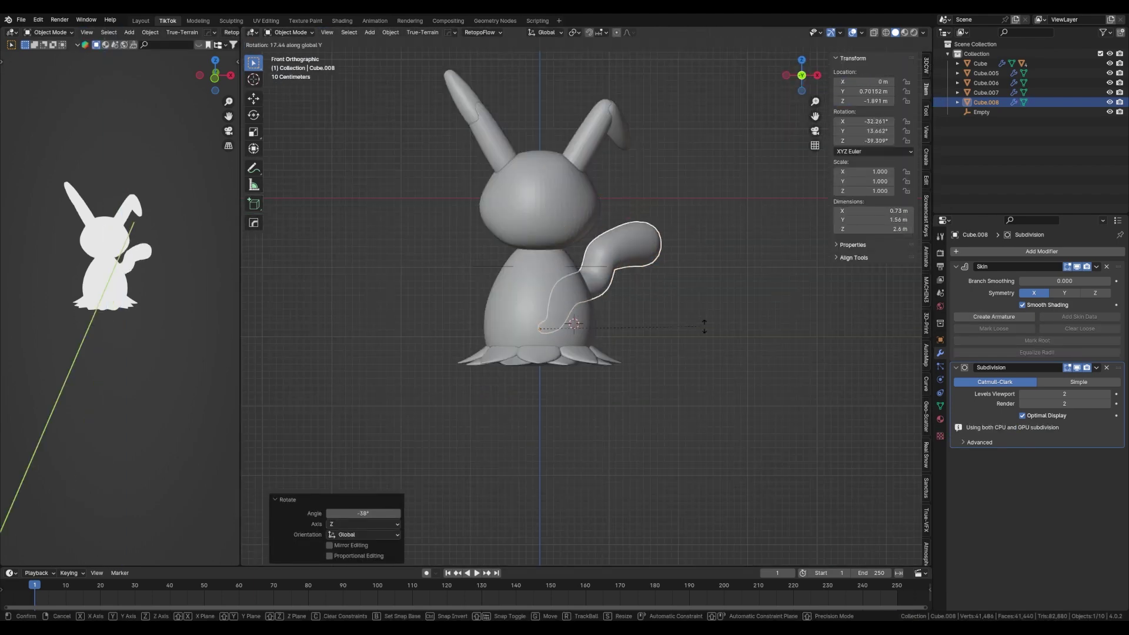
middle_drag(674, 377, 542, 241)
key(alt+a)
key(ctrl+s)
- Rotate the tail further around Z to raise it behind the body
click(604, 202)
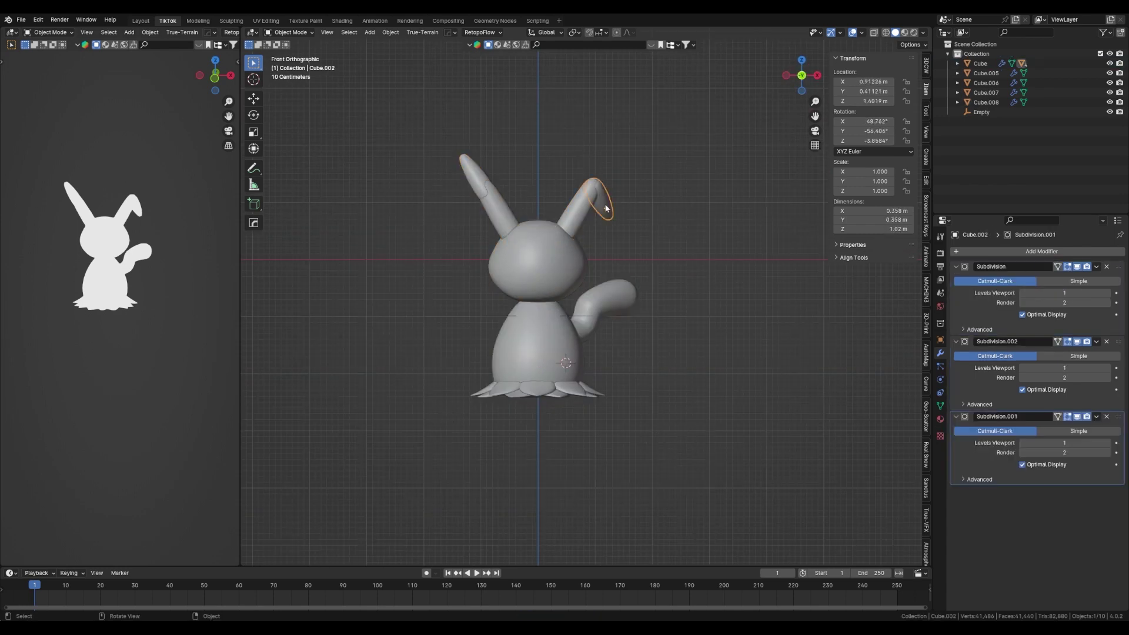
click(592, 302)
key(r)
key(z)
click(711, 348)
middle_drag(711, 348, 584, 409)
key(alt+a)
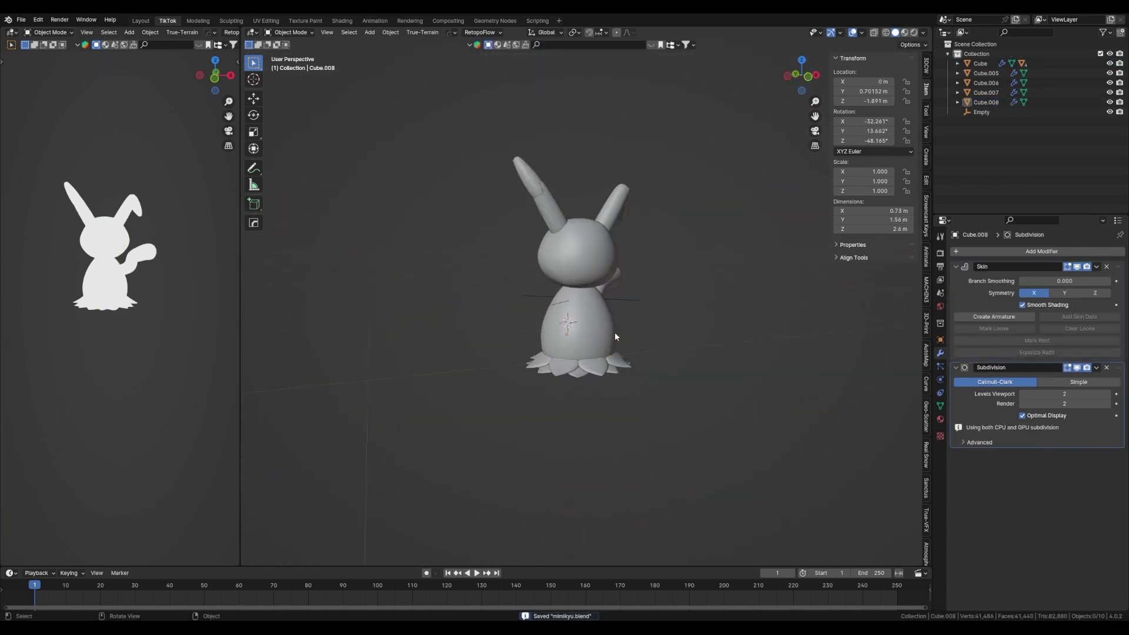
middle_drag(717, 399, 729, 368)
- Exclude the blkt collection, tilt the head, and save the file
key(a)
click(1100, 121)
click(980, 63)
middle_drag(706, 447, 749, 390)
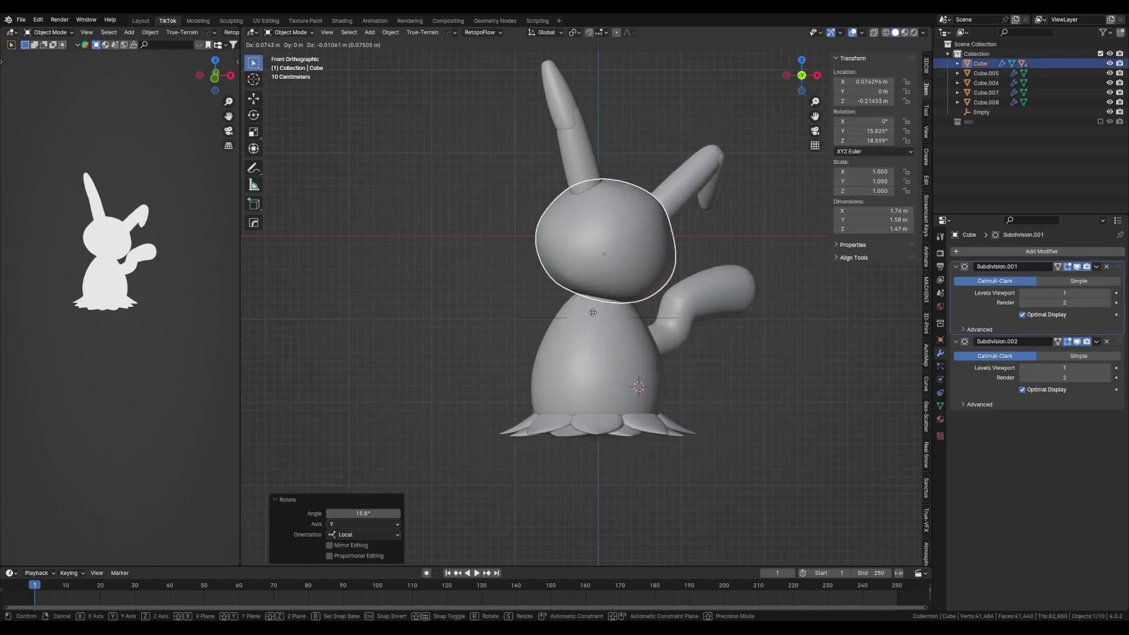
click(605, 322)
key(alt+a)
key(ctrl+s)
middle_drag(604, 322, 593, 388)
- Grab-sculpt the body, switch sculpting to the head, save, and shrink the brush to 105 px
click(617, 352)
key(ctrl+Tab)
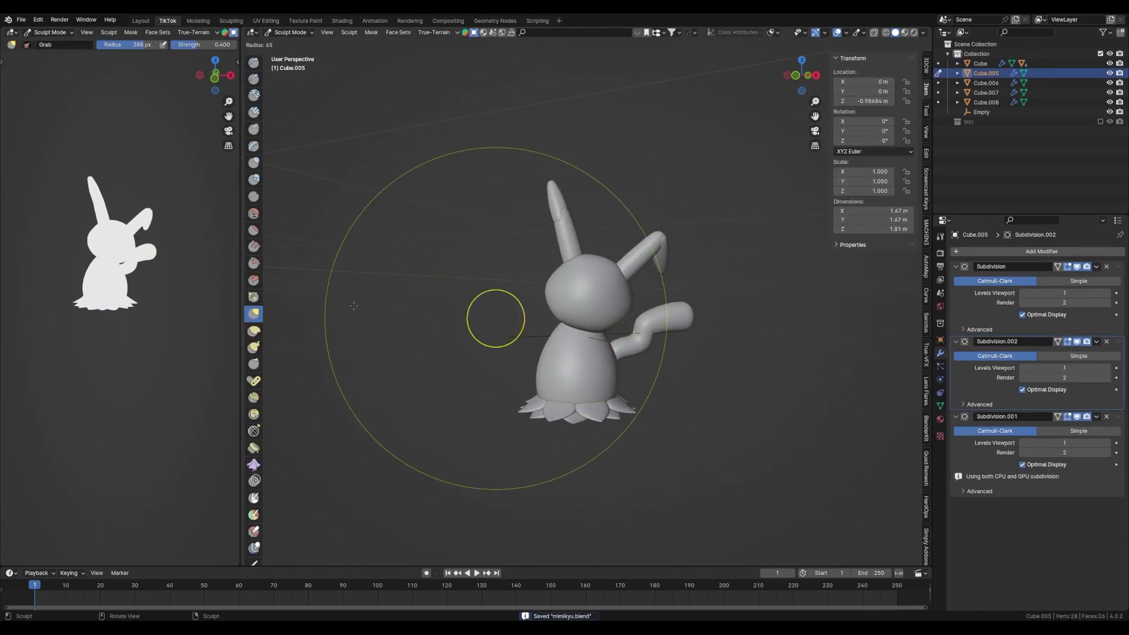
middle_drag(494, 315, 479, 303)
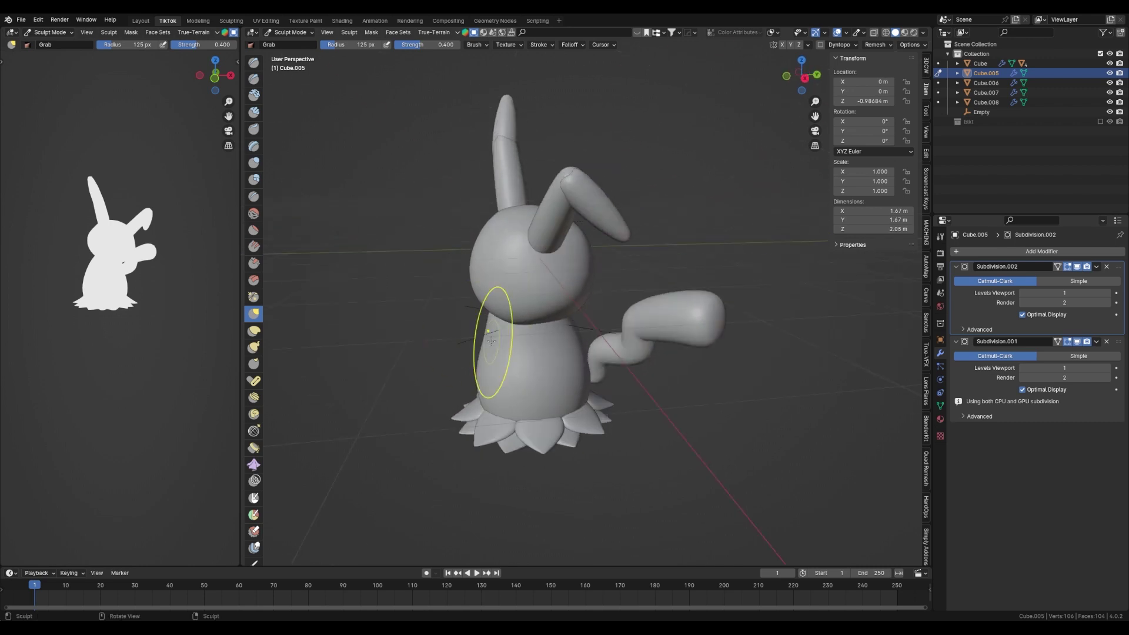
mouse_move(491, 341)
middle_down()
mouse_move(505, 265)
mouse_move(367, 397)
mouse_move(485, 288)
middle_up()
key(alt+q)
key(ctrl+s)
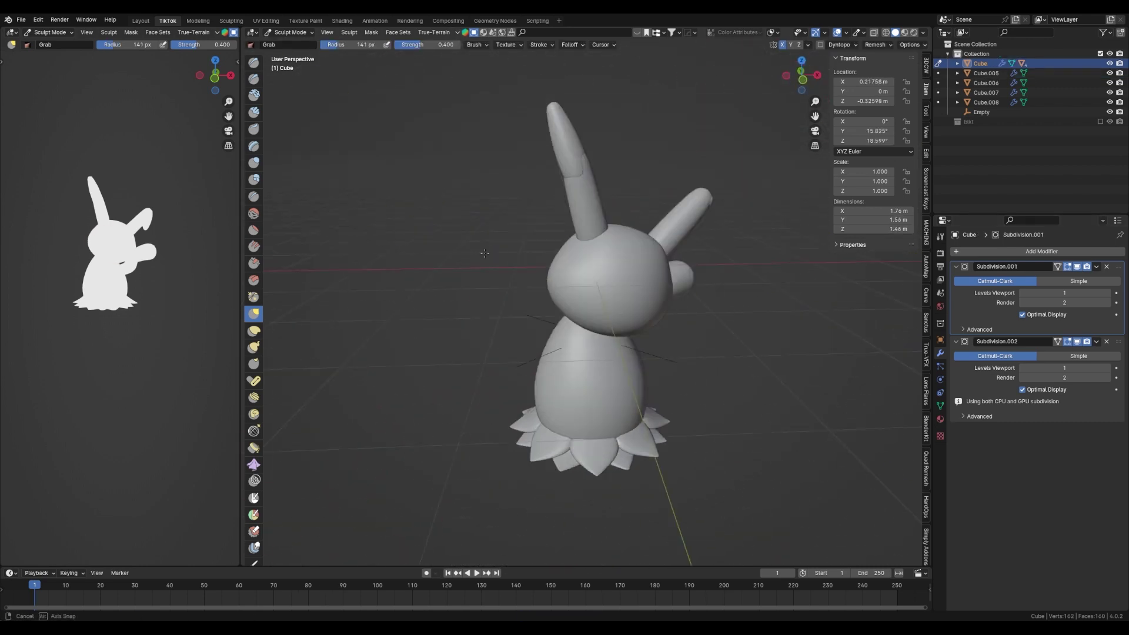
middle_drag(594, 330, 606, 294)
key(f)
click(601, 254)
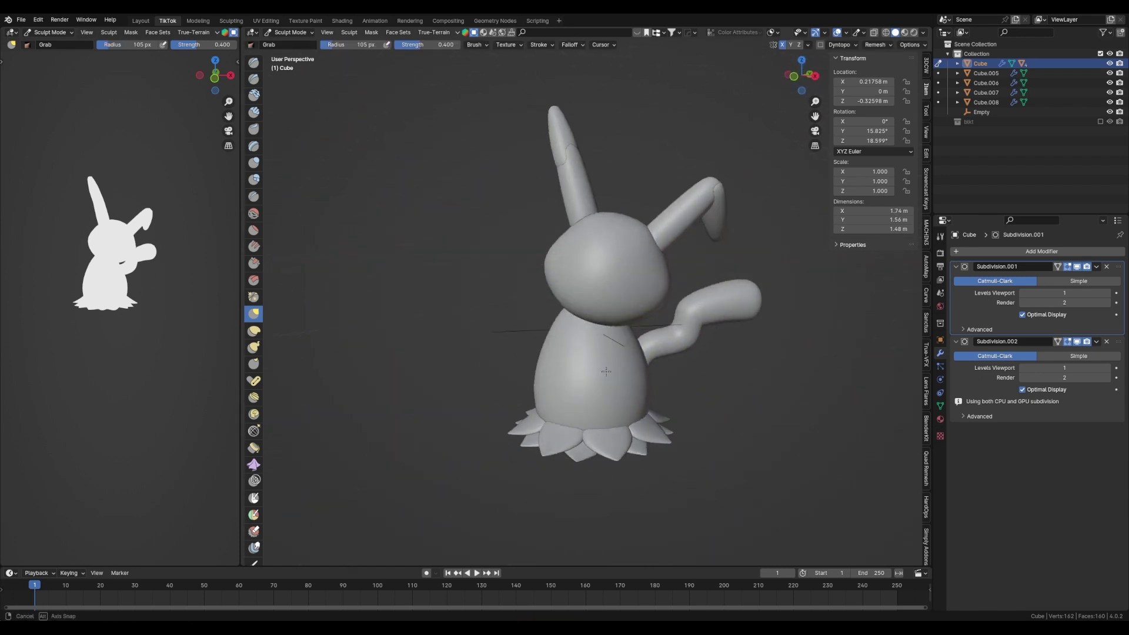
- Stretch the new piece along Y in Edit Mode
key(Tab)
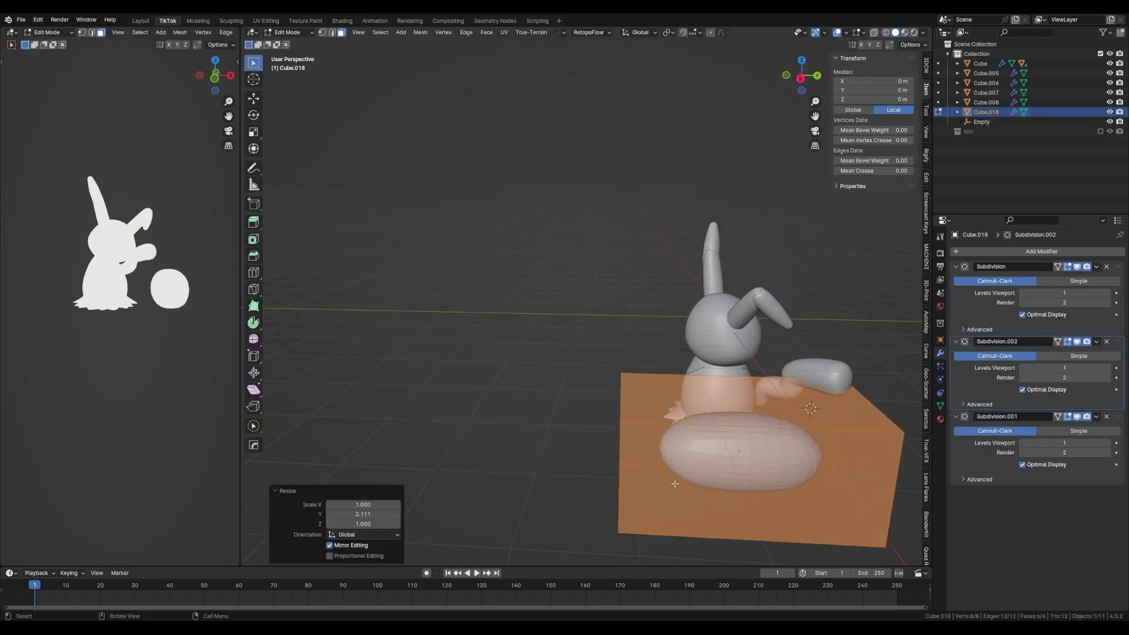
key(s)
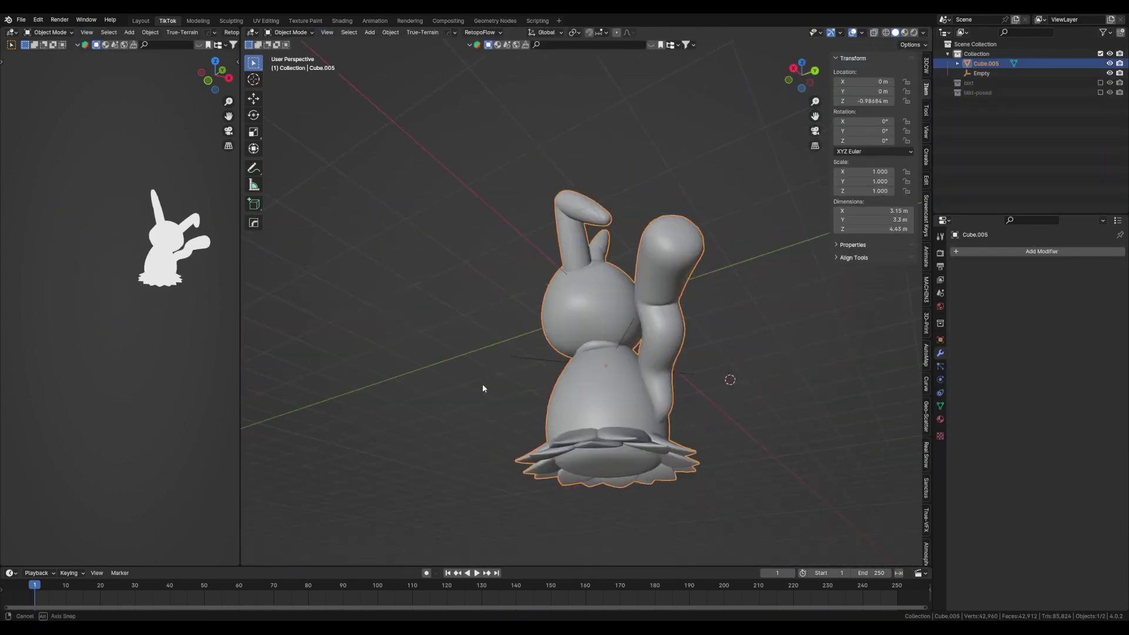
- Voxel-remesh the model with mesh density shown and Fix Poles turned off
alt+middle_drag(680, 449, 586, 339)
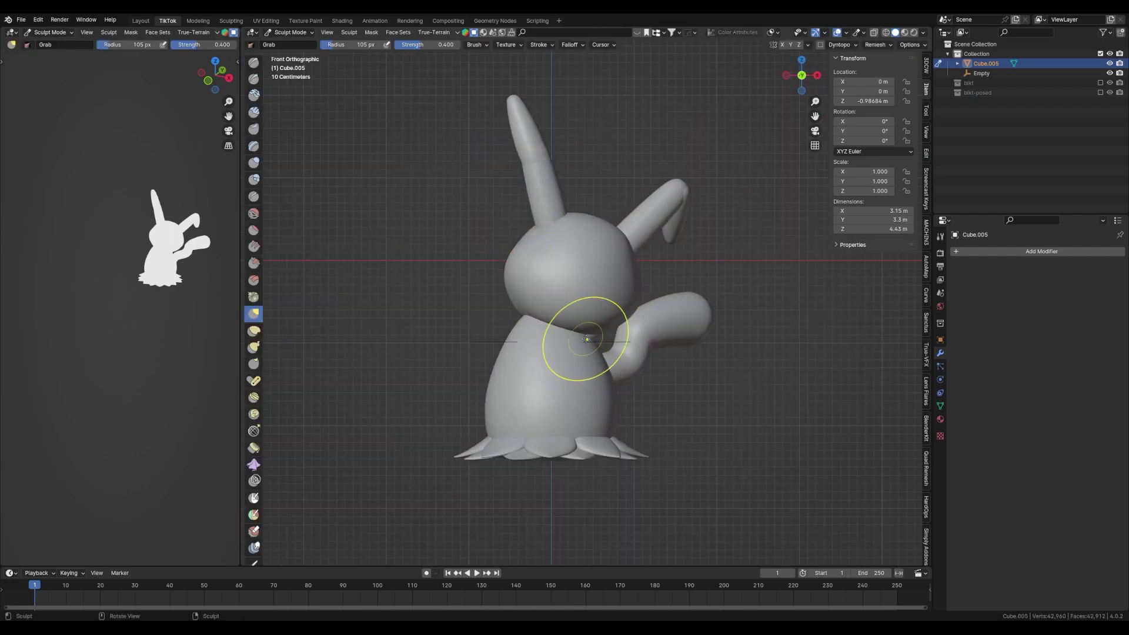
click(580, 518)
click(872, 86)
click(877, 137)
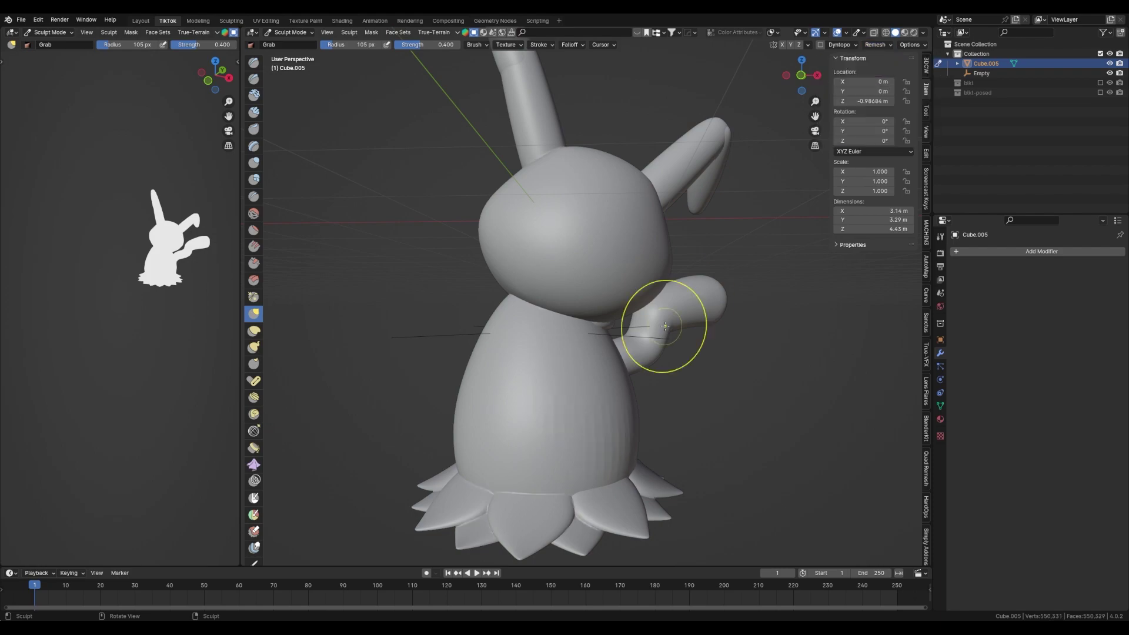
- Select the linked petal geometry and move it along Z
middle_drag(665, 326, 618, 423)
key(Tab)
key(l)
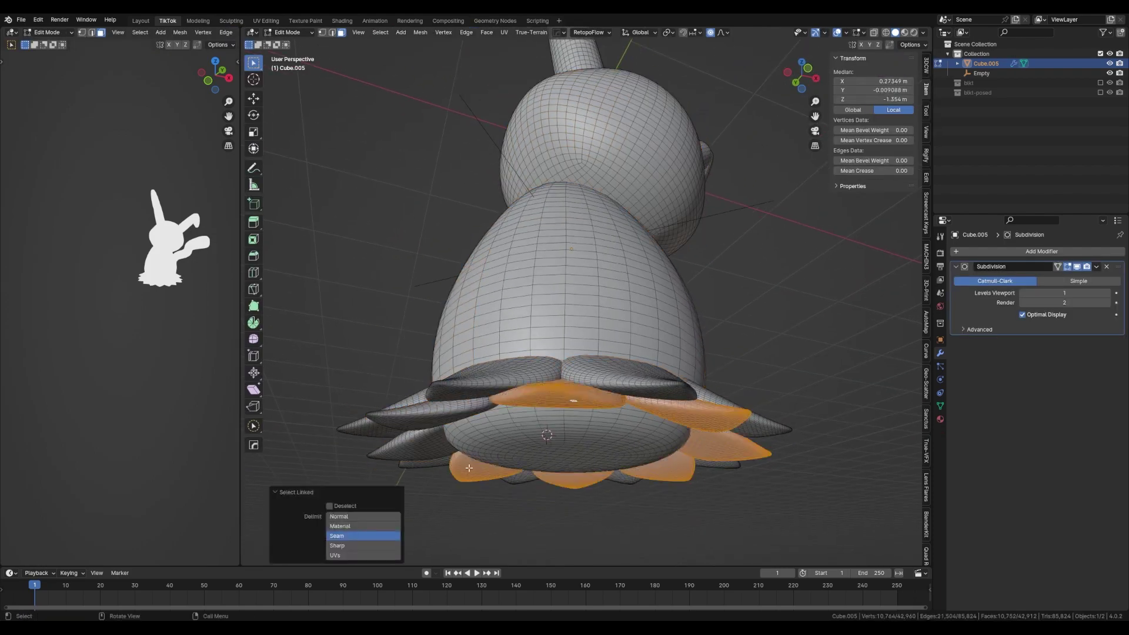
scroll(469, 467, up, 3)
key(g)
key(z)
click(582, 418)
key(Tab)
- Flatten the selected petals by scaling them along Z
mouse_move(582, 419)
middle_down()
mouse_move(703, 413)
mouse_move(601, 398)
mouse_move(469, 338)
mouse_move(435, 447)
mouse_move(942, 408)
middle_up()
click(601, 397)
key(Tab)
key(s)
key(z)
click(435, 447)
key(Tab)
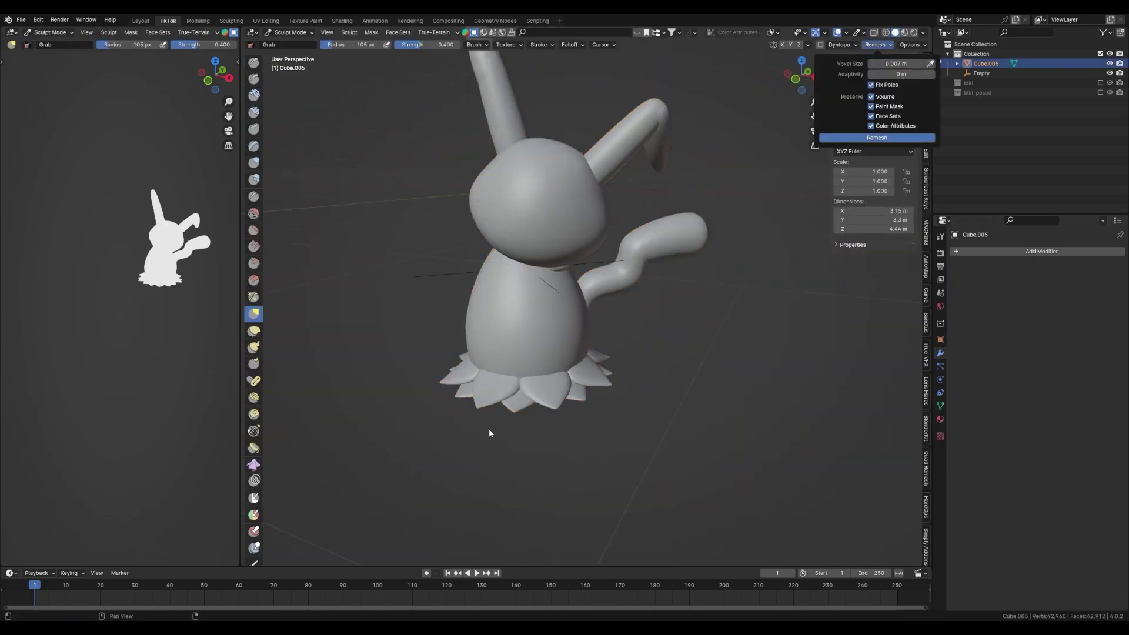
- Orbit around the remeshed bunny to inspect the seams on the tail, body and base petals
mouse_move(421, 269)
middle_down()
mouse_move(523, 307)
mouse_move(590, 363)
middle_up()
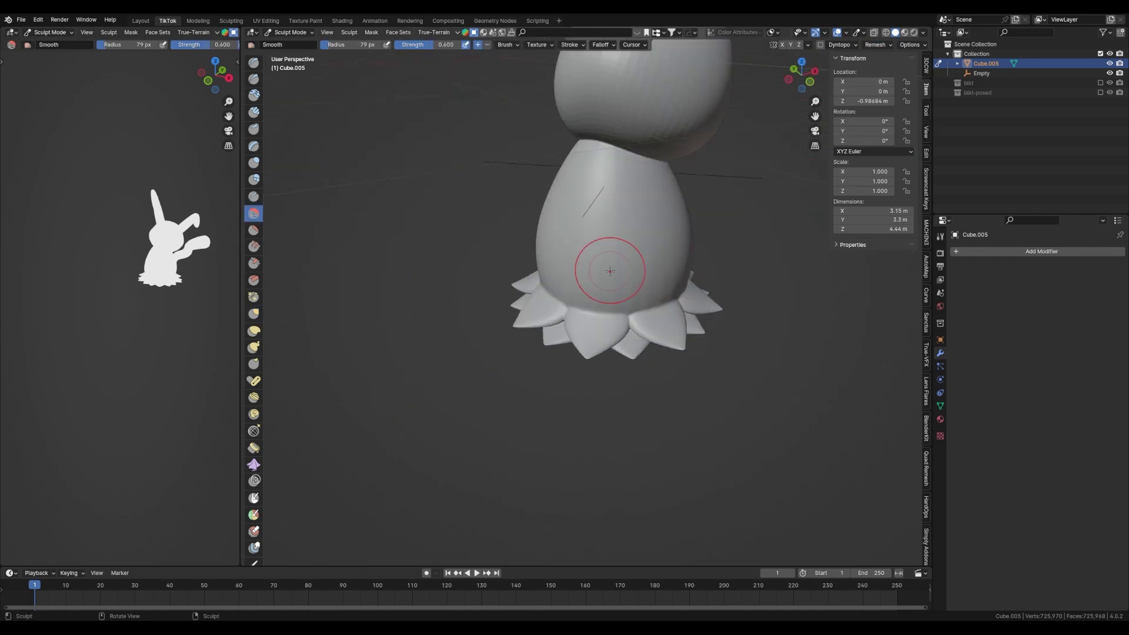
middle_drag(609, 271, 675, 302)
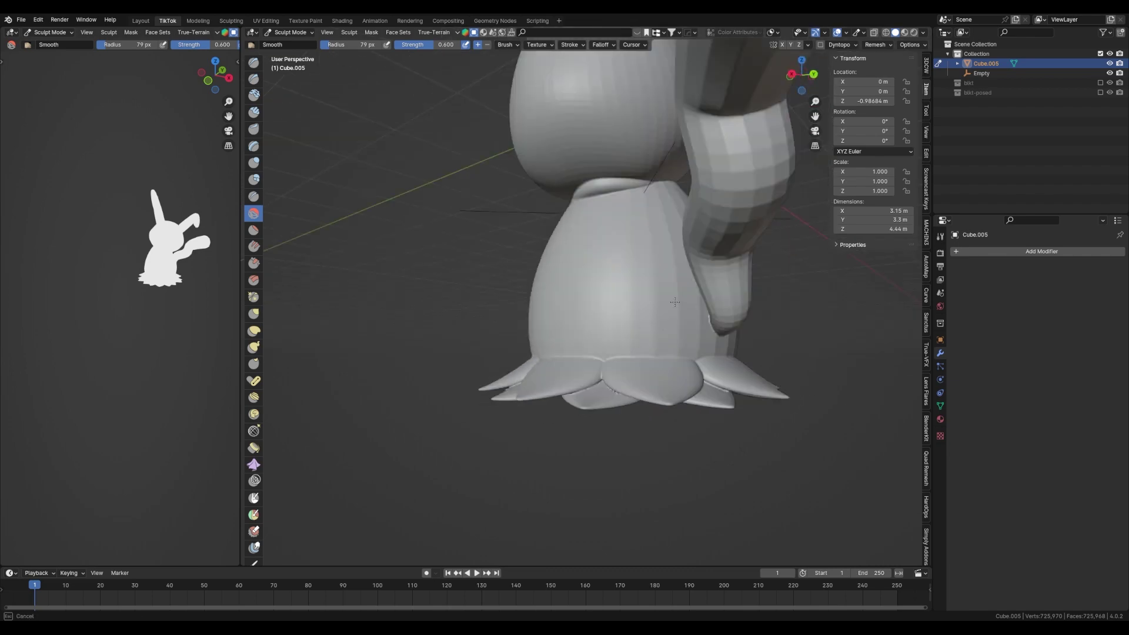
mouse_move(675, 301)
middle_down()
mouse_move(549, 272)
mouse_move(695, 351)
mouse_move(589, 244)
mouse_move(680, 202)
mouse_move(563, 298)
mouse_move(694, 263)
mouse_move(517, 226)
mouse_move(597, 403)
mouse_move(565, 376)
mouse_move(542, 405)
mouse_move(504, 353)
mouse_move(575, 366)
mouse_move(672, 340)
mouse_move(563, 449)
middle_up()
mouse_move(539, 292)
middle_down()
mouse_move(666, 324)
mouse_move(493, 244)
middle_up()
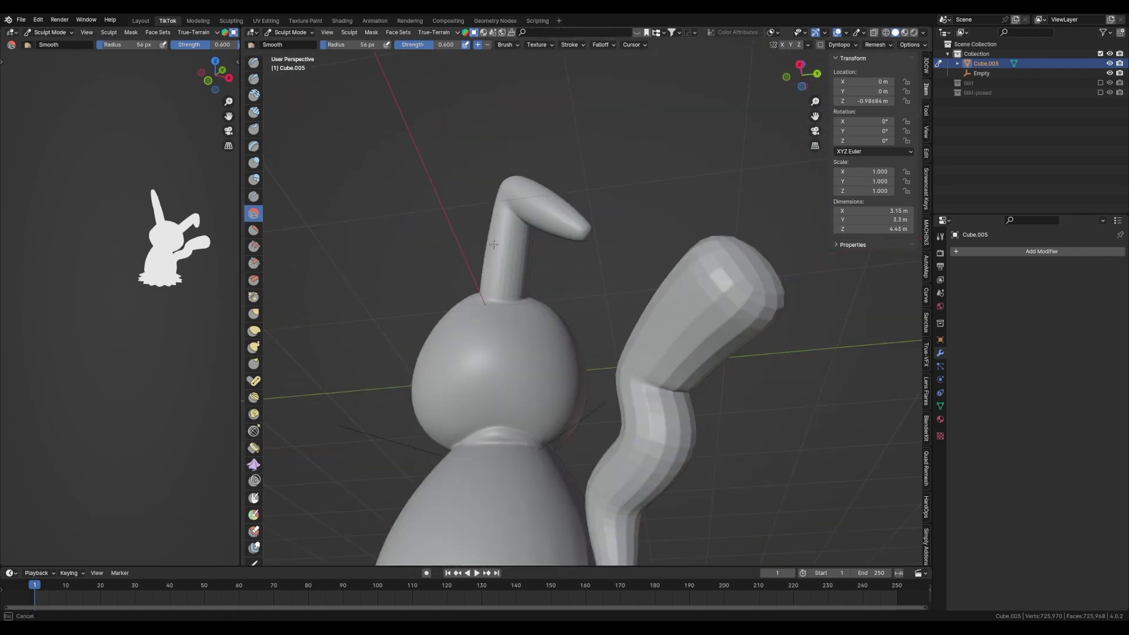
mouse_move(613, 241)
middle_down()
mouse_move(571, 316)
mouse_move(718, 302)
mouse_move(621, 288)
middle_up()
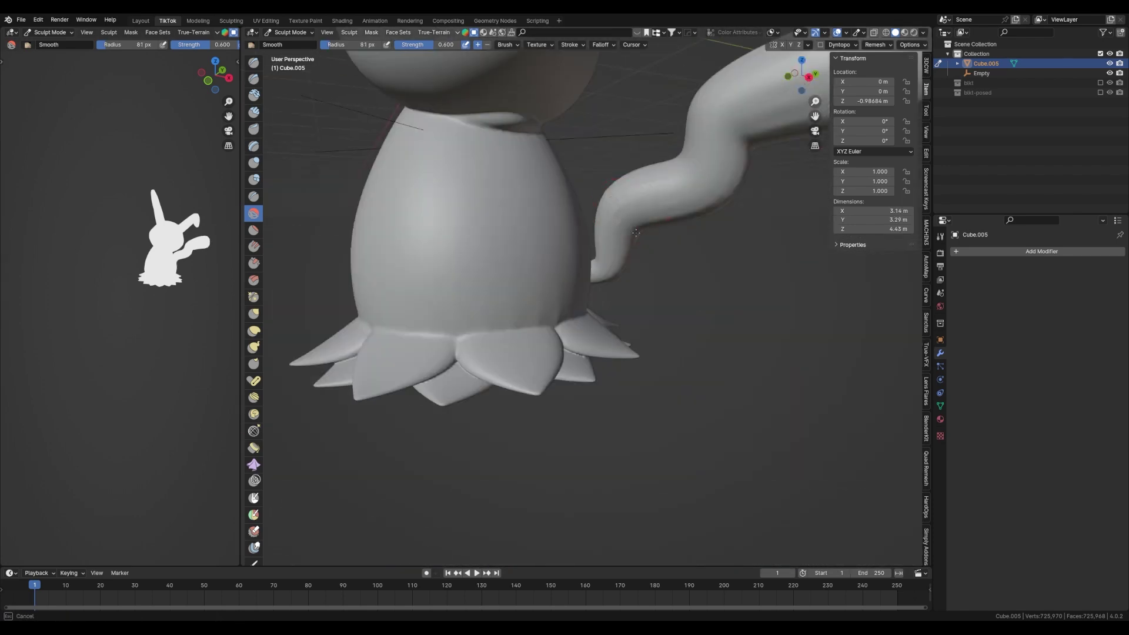
mouse_move(508, 207)
middle_down()
mouse_move(519, 365)
mouse_move(686, 303)
middle_up()
- Crease the neckline, alternating between the Crease and Smooth brushes
scroll(512, 282, up, 5)
scroll(520, 365, down, 5)
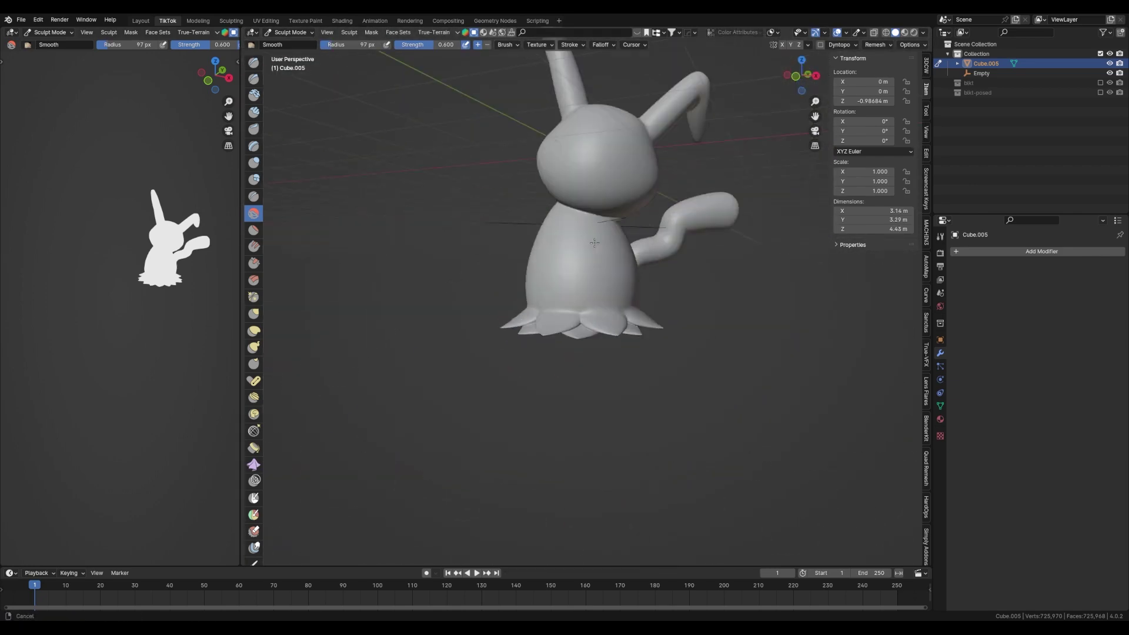
scroll(594, 243, up, 5)
key(shift+c)
mouse_move(595, 243)
middle_down()
mouse_move(613, 259)
mouse_move(458, 264)
mouse_move(420, 369)
mouse_move(635, 316)
mouse_move(613, 264)
mouse_move(470, 353)
middle_up()
scroll(420, 369, down, 5)
scroll(420, 369, up, 5)
key(shift+s)
key(shift+c)
- Save mimikyu.blend and orbit around the body to line up the collar fins
key(ctrl+s)
drag(262, 357, 274, 357)
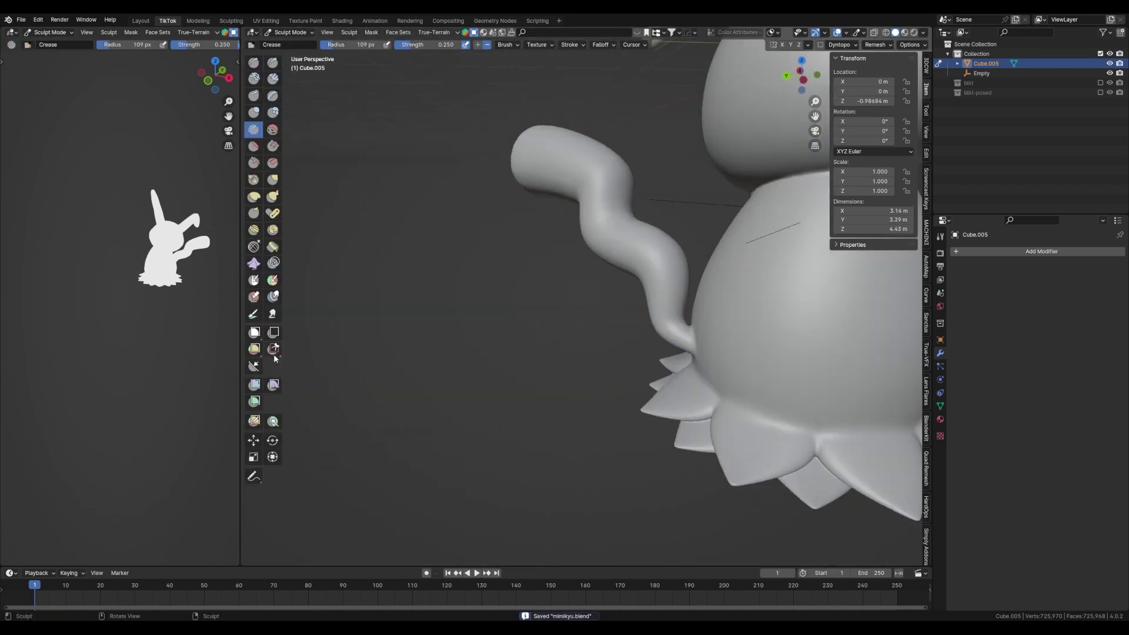
key(g)
middle_drag(666, 259, 742, 316)
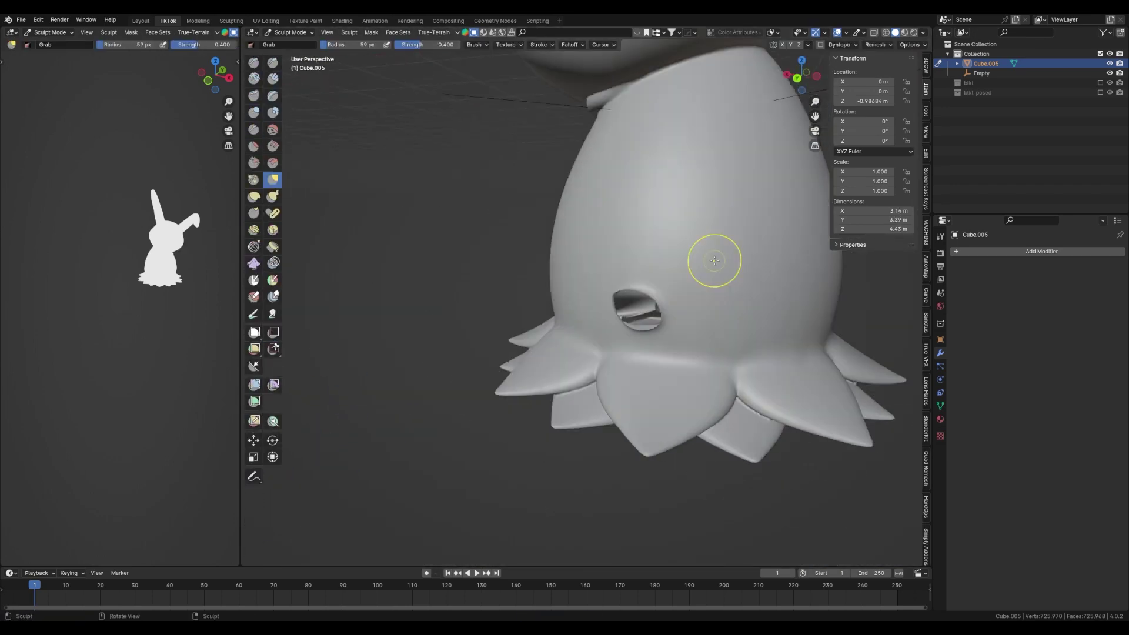
key(shift+c)
middle_drag(715, 260, 656, 435)
key(ctrl+s)
middle_drag(657, 284, 577, 280)
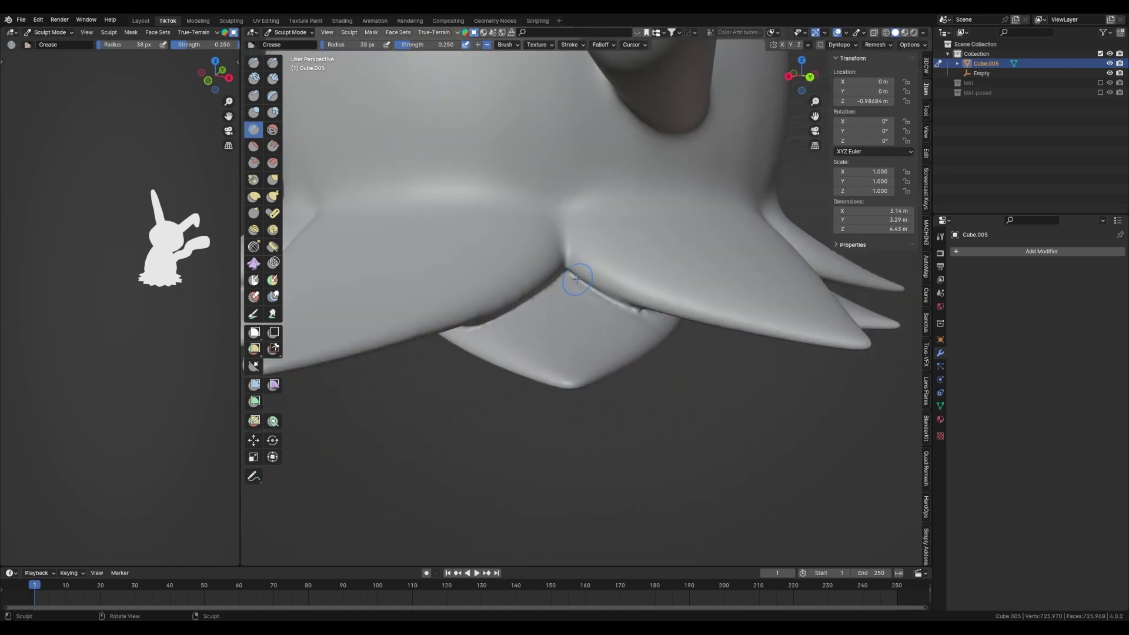
middle_drag(689, 325, 469, 328)
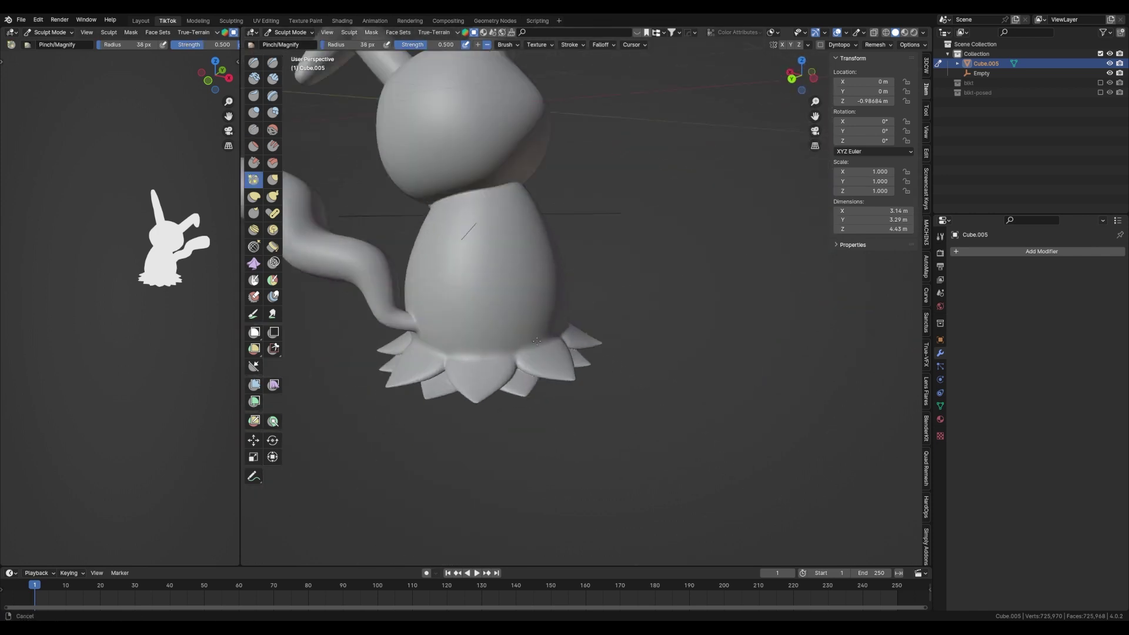
- Crease the seam where two collar fins meet, viewing it from several angles
key(shift+c)
scroll(537, 341, up, 5)
middle_drag(488, 344, 332, 405)
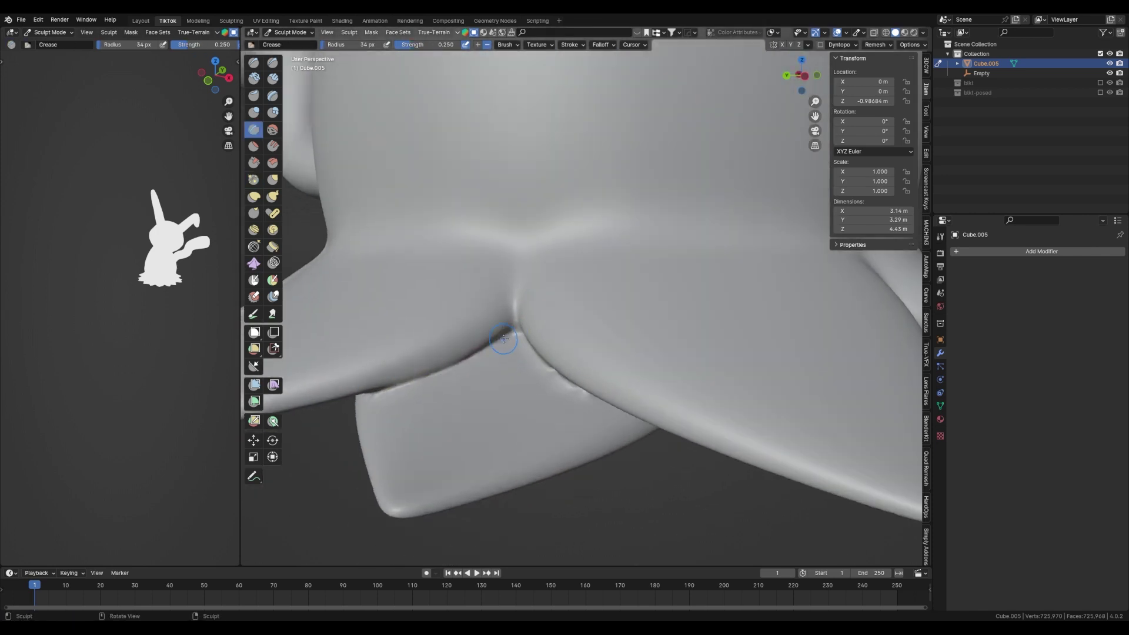
middle_drag(504, 340, 604, 356)
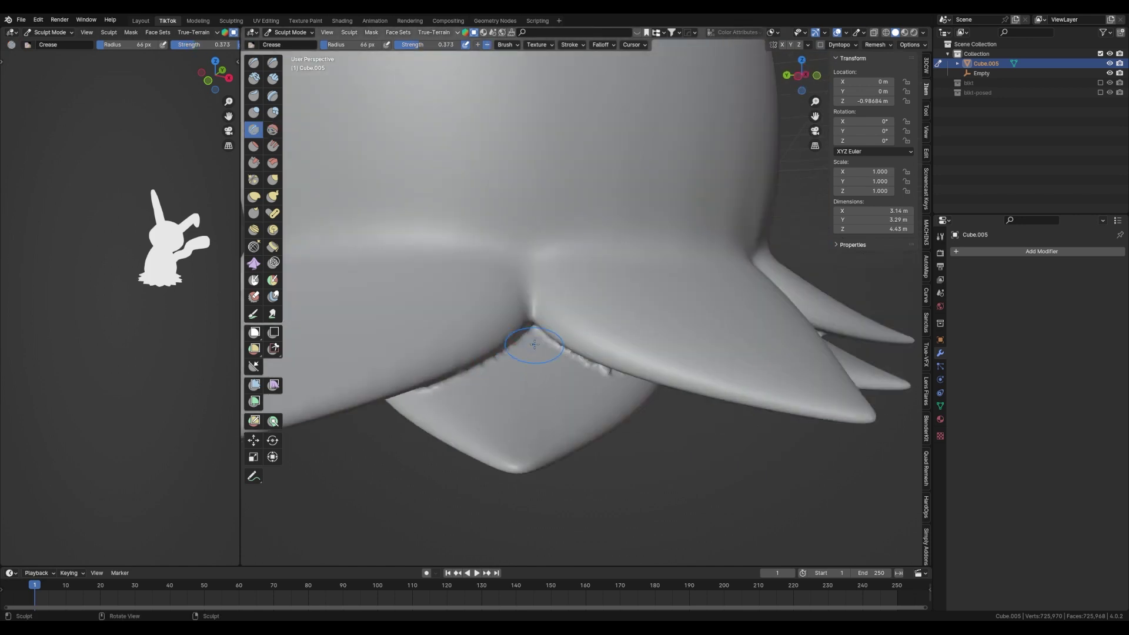
middle_drag(534, 345, 400, 443)
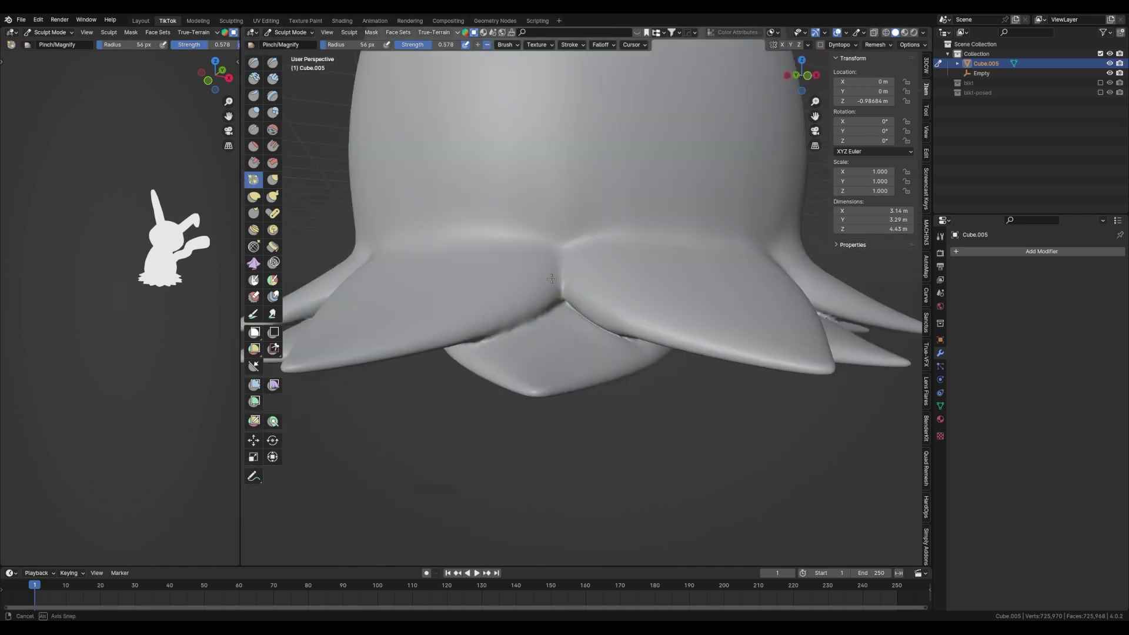
middle_drag(554, 323, 498, 350)
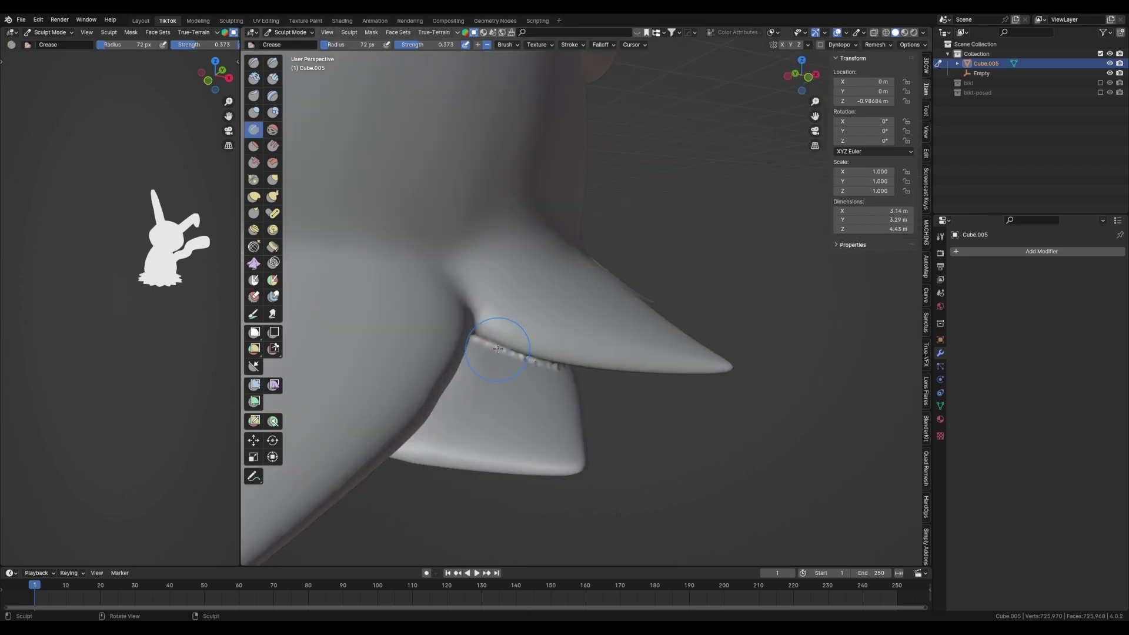
- Pinch and crease the seam along the underside flap beneath the fins
key(p)
mouse_move(532, 420)
middle_down()
mouse_move(469, 390)
mouse_move(335, 441)
mouse_move(413, 369)
middle_up()
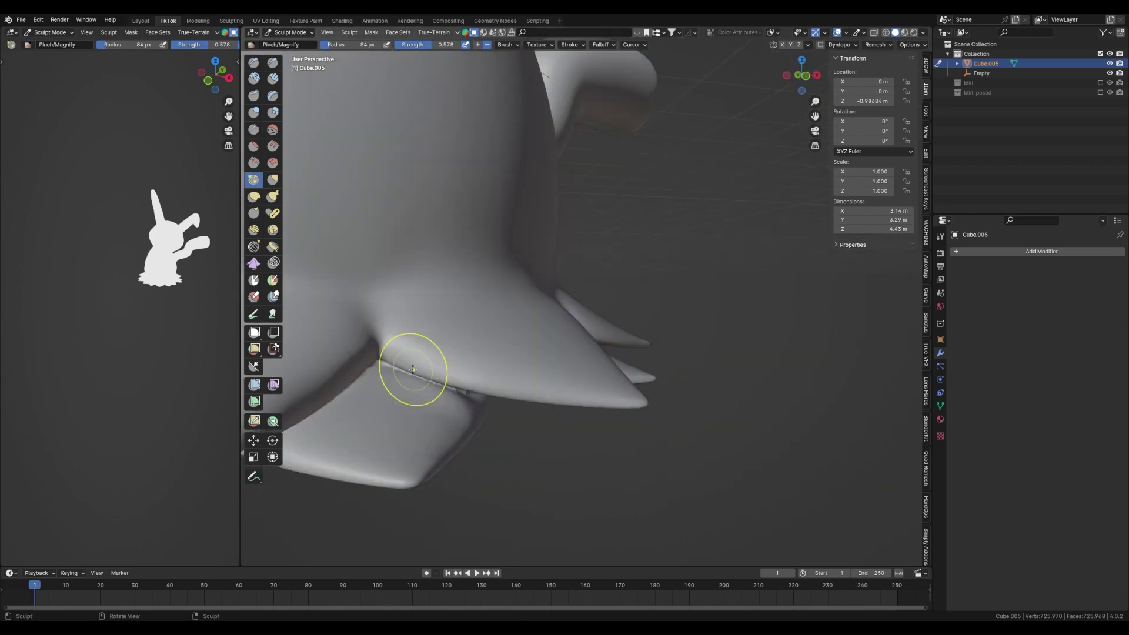
key(shift+c)
mouse_move(484, 338)
middle_down()
mouse_move(576, 281)
mouse_move(500, 335)
middle_up()
key(c)
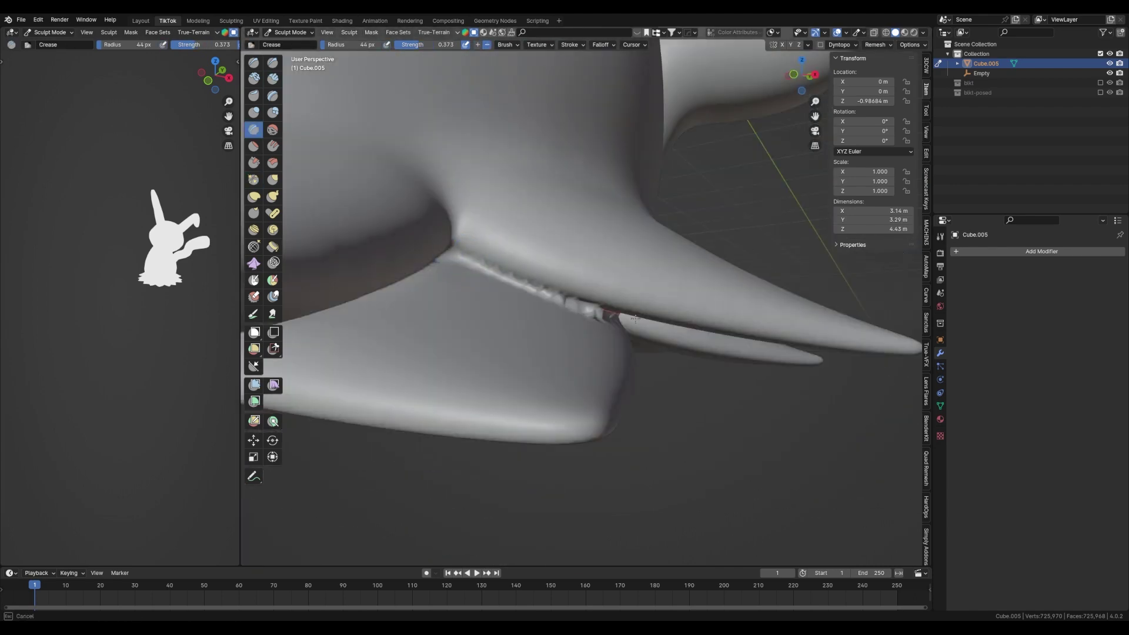
mouse_move(635, 318)
middle_down()
mouse_move(449, 245)
mouse_move(524, 315)
mouse_move(627, 207)
mouse_move(588, 247)
mouse_move(529, 374)
mouse_move(582, 370)
mouse_move(701, 229)
mouse_move(718, 255)
middle_up()
key(p)
- Centre the head in view, grab-pull the mesh around the ears and save mimikyu.blend
scroll(553, 322, down, 3)
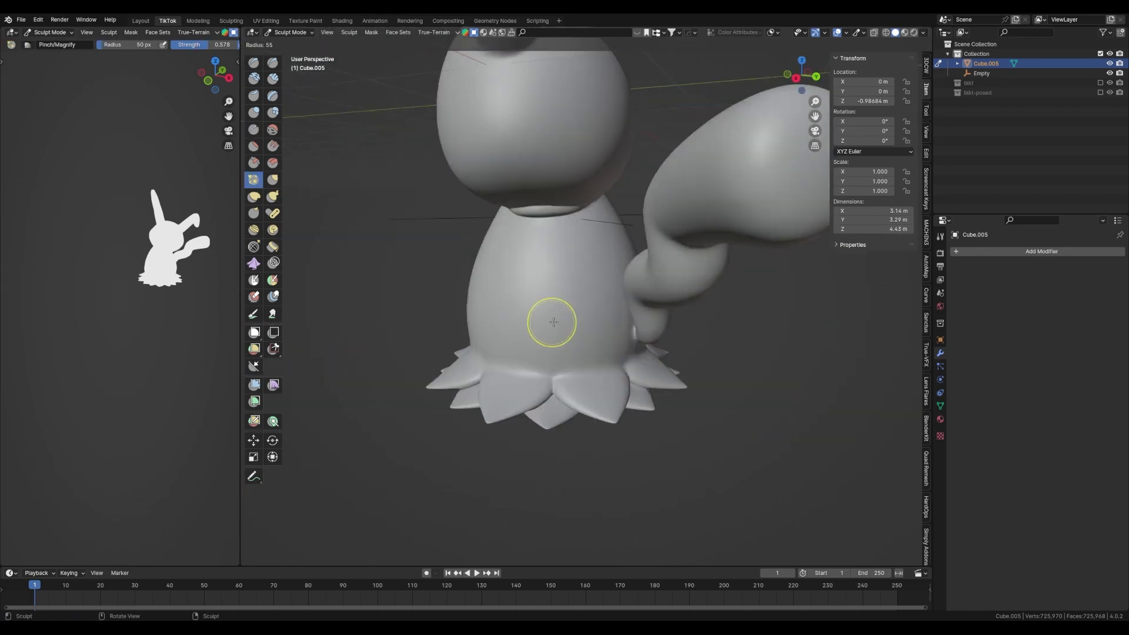
mouse_move(553, 322)
middle_down()
mouse_move(618, 294)
mouse_move(711, 330)
mouse_move(706, 471)
middle_up()
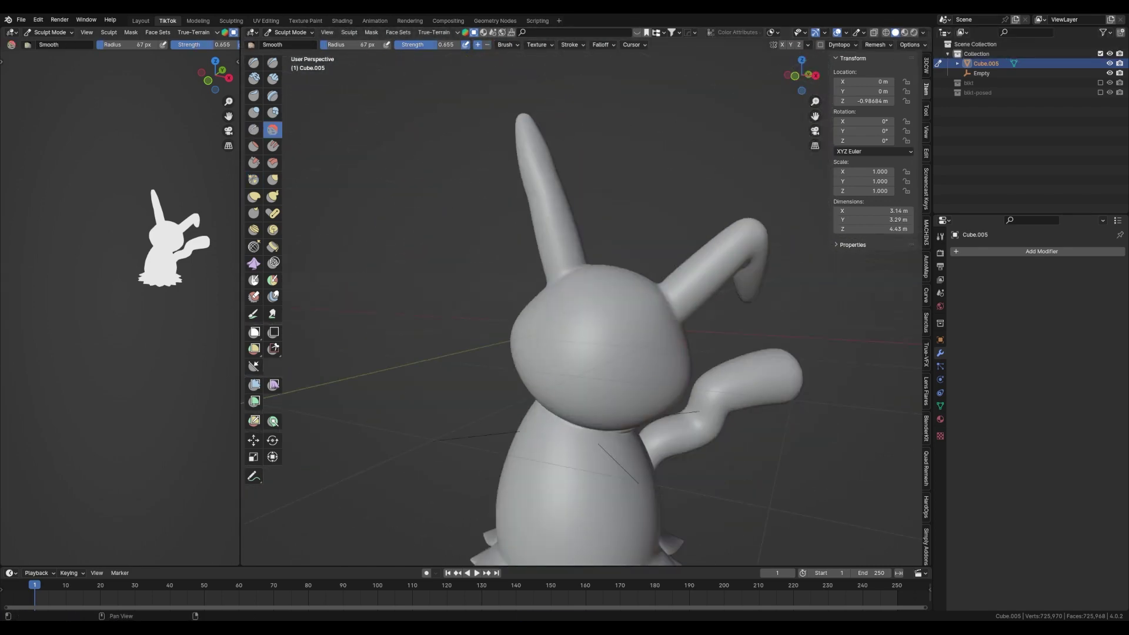
shift+middle_drag(534, 194, 535, 254)
key(g)
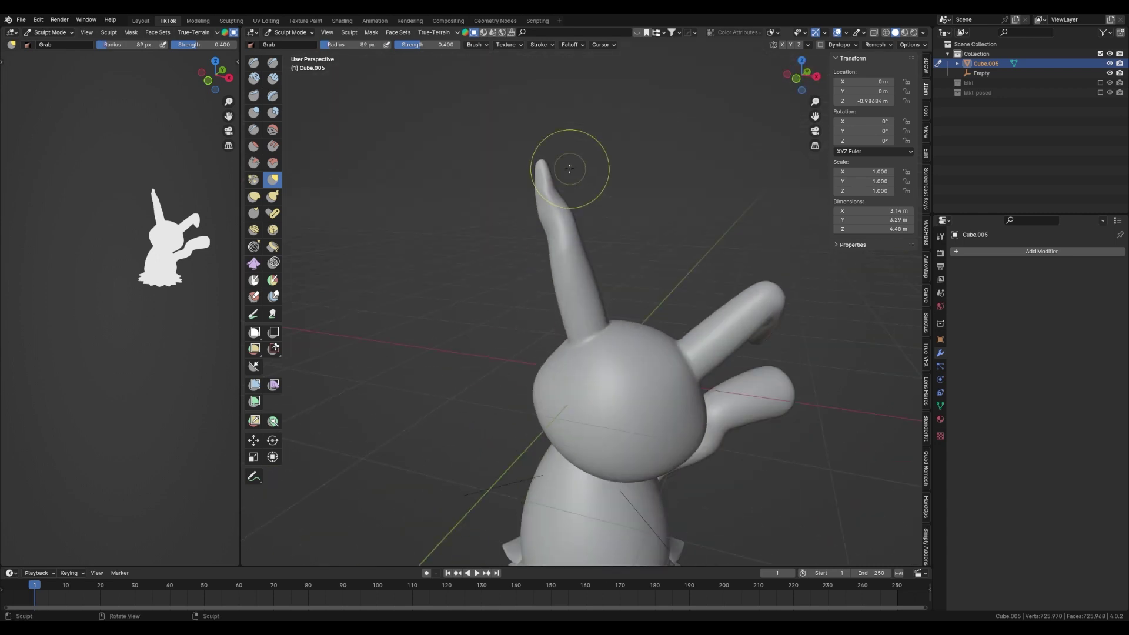
mouse_move(591, 278)
middle_down()
mouse_move(530, 298)
mouse_move(648, 237)
mouse_move(668, 240)
mouse_move(660, 298)
mouse_move(585, 205)
middle_up()
key(ctrl+s)
scroll(586, 206, up, 3)
scroll(566, 289, up, 3)
scroll(529, 283, down, 6)
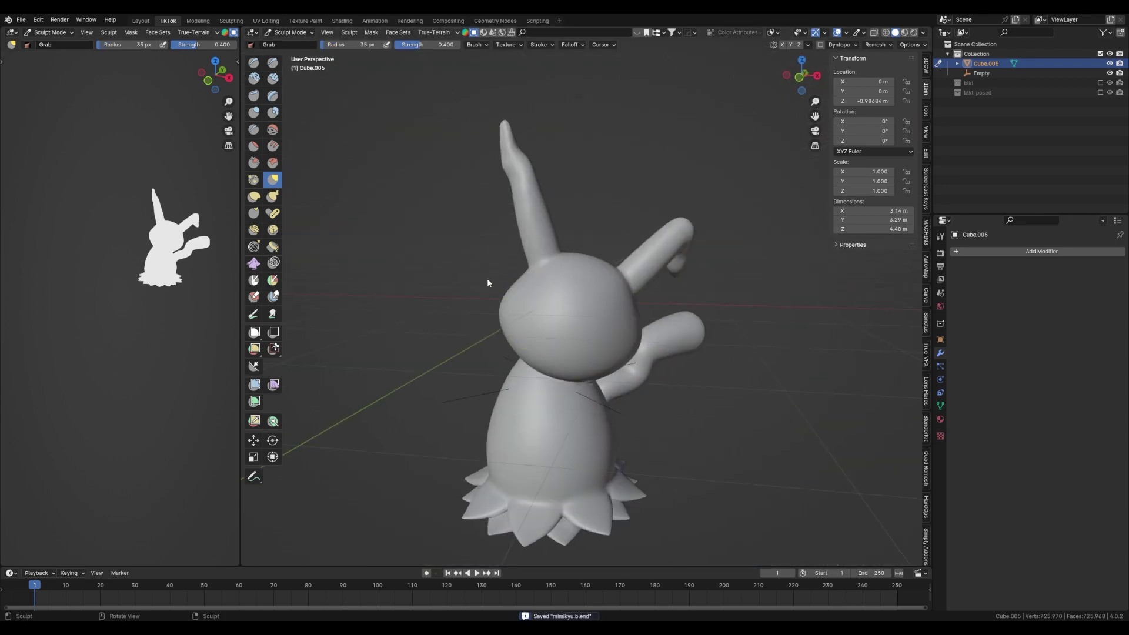
scroll(540, 254, up, 5)
scroll(539, 254, down, 3)
scroll(539, 254, down, 2)
scroll(539, 254, up, 3)
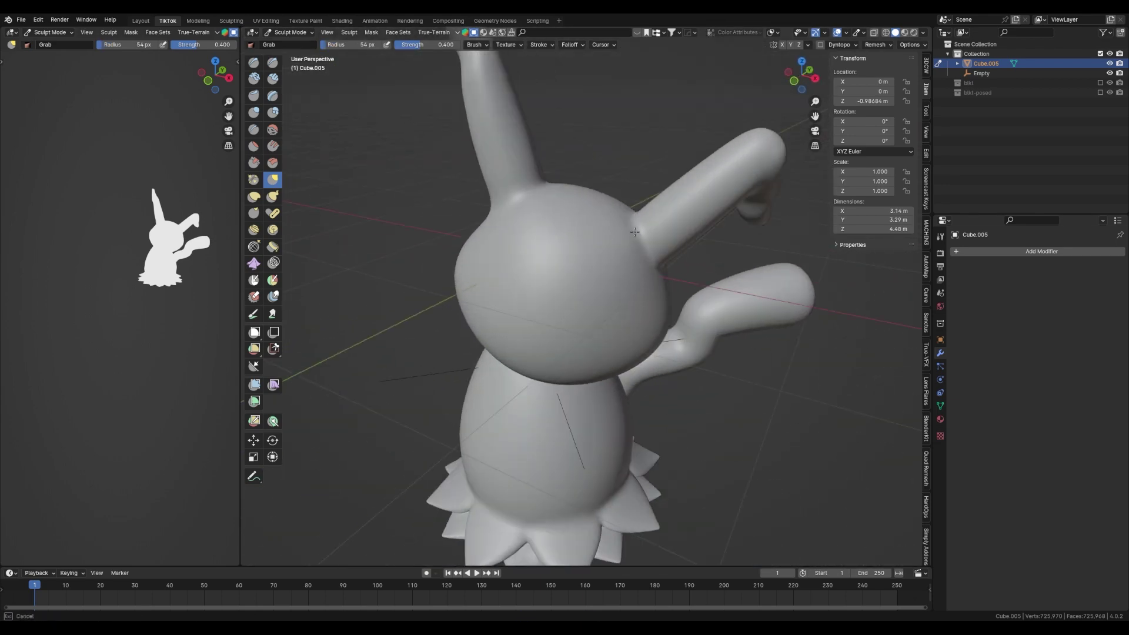
- Build up the head with the Clay Strips brush
mouse_move(540, 254)
middle_down()
mouse_move(702, 250)
mouse_move(636, 202)
middle_up()
mouse_move(647, 61)
middle_down()
mouse_move(530, 147)
mouse_move(446, 184)
mouse_move(524, 204)
mouse_move(573, 199)
middle_up()
scroll(529, 147, up, 2)
scroll(446, 183, up, 3)
key(c)
scroll(518, 297, down, 1)
scroll(605, 239, up, 4)
- Crease grooves into the wavy tail tip, with touches of Pinch and Scrape
key(shift+c)
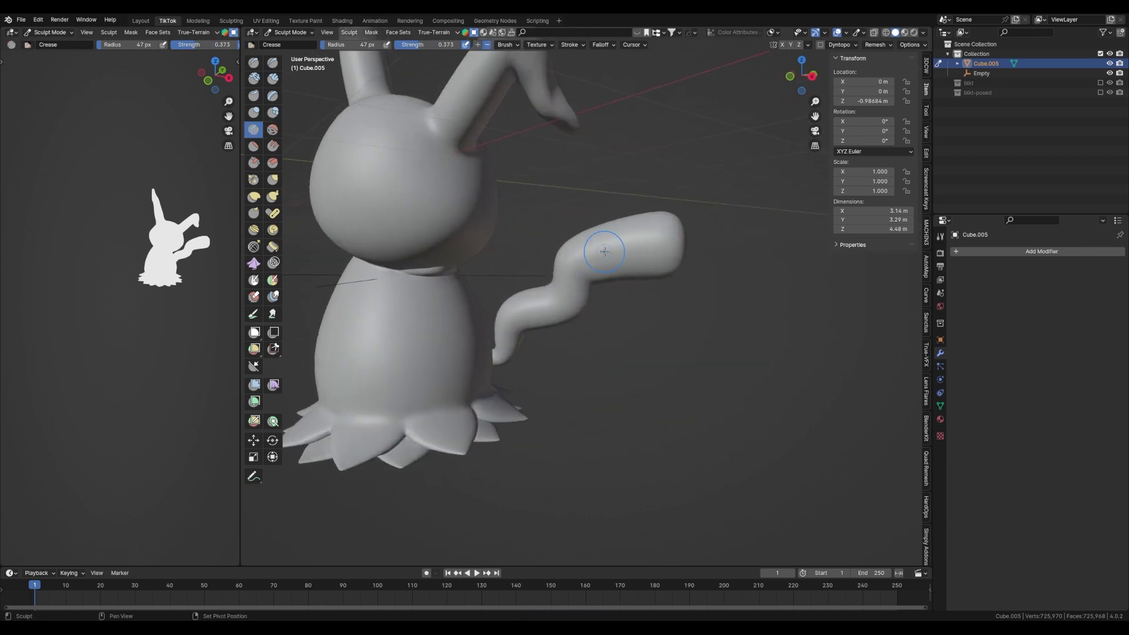
scroll(568, 250, up, 2)
mouse_move(635, 253)
middle_down()
mouse_move(575, 284)
mouse_move(643, 212)
middle_up()
key(p)
click(253, 163)
scroll(588, 265, down, 4)
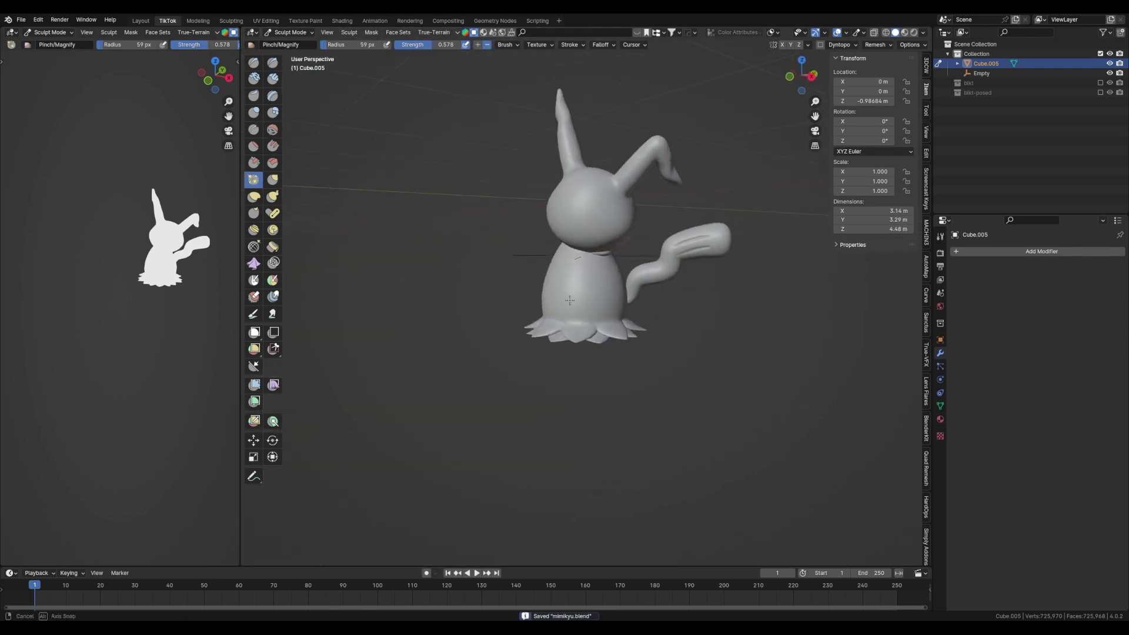
middle_drag(588, 265, 627, 245)
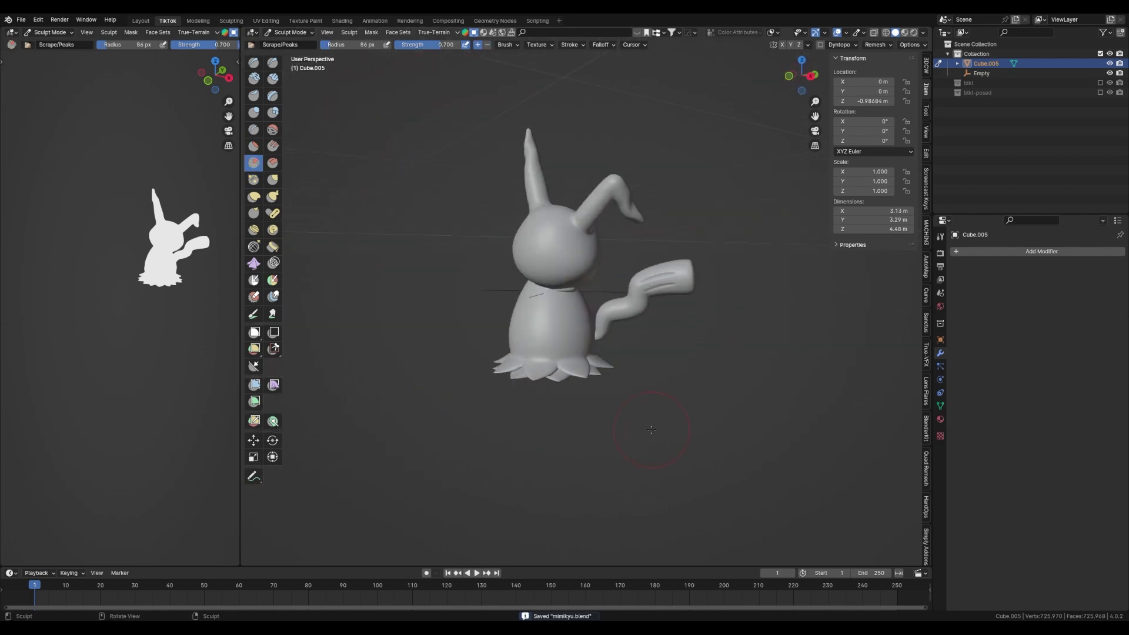
- Show the wireframe overlay, switch to vertex painting and sample the cream body colour
key(KP_Decimal)
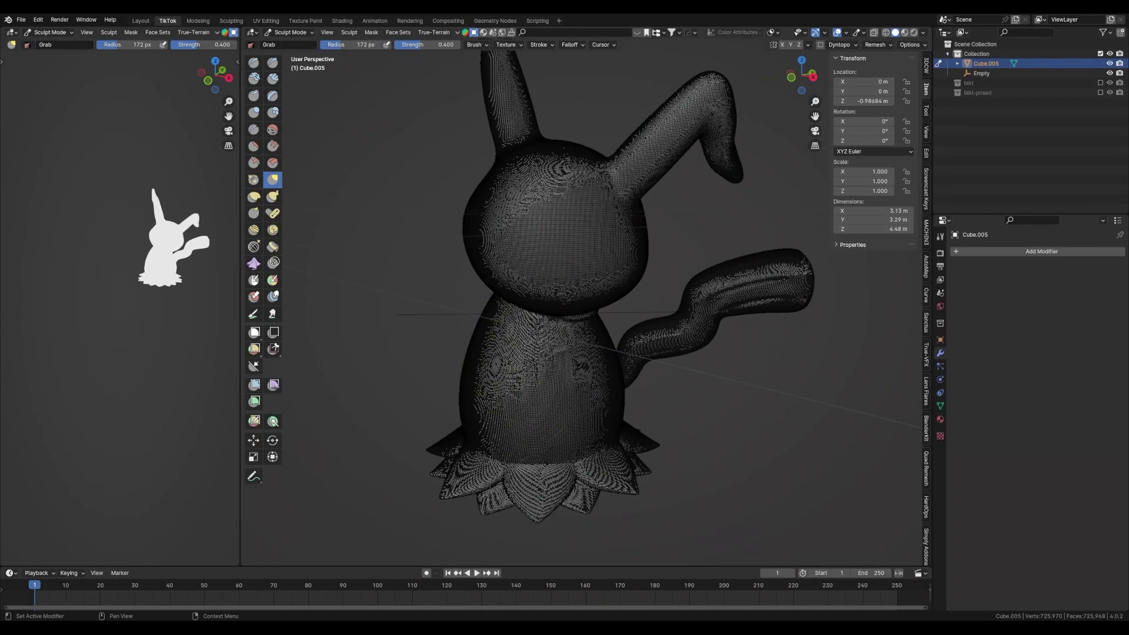
click(253, 314)
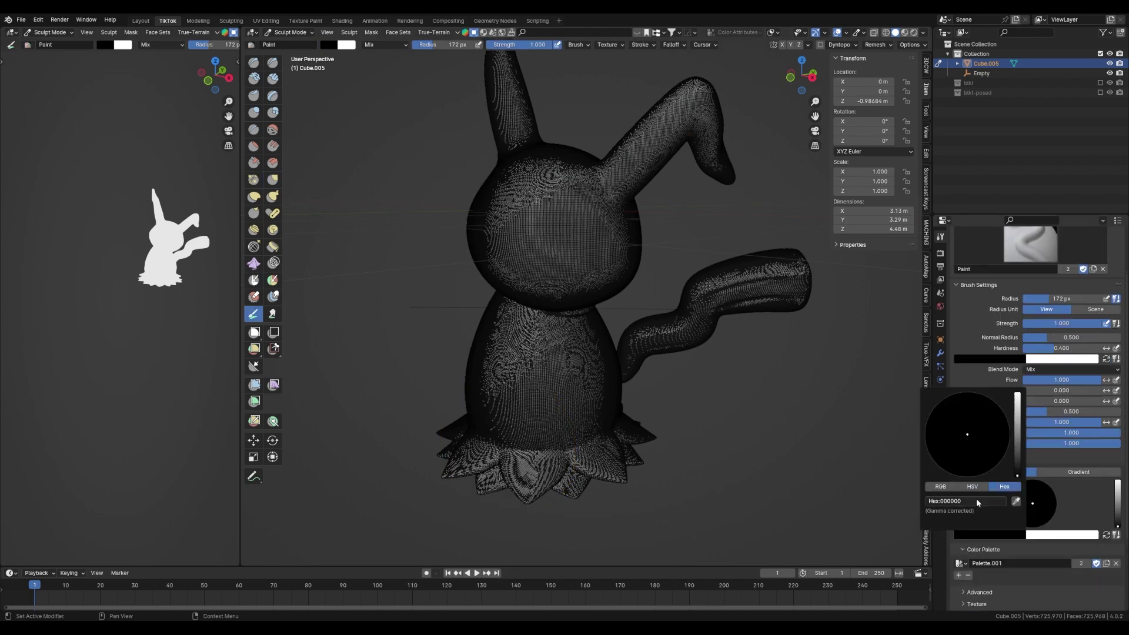
key(ctrl+s)
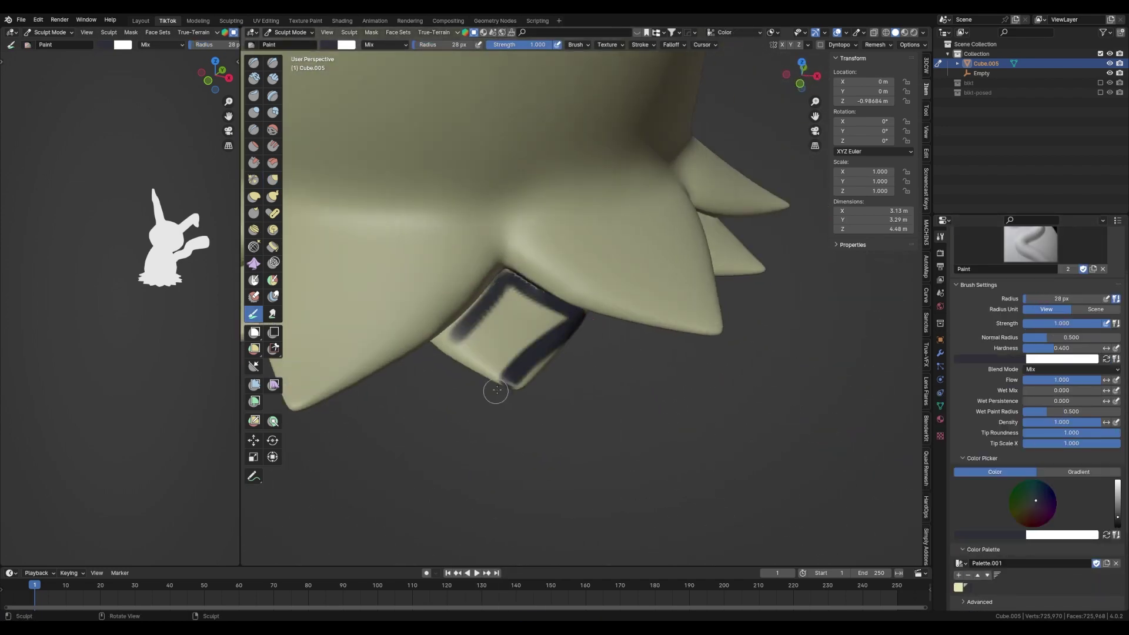
mouse_move(496, 390)
middle_down()
mouse_move(524, 235)
mouse_move(628, 231)
middle_up()
key(s)
click(359, 281)
- Paint the underside petals and flap black, checking the collar from several angles
middle_drag(359, 281, 442, 278)
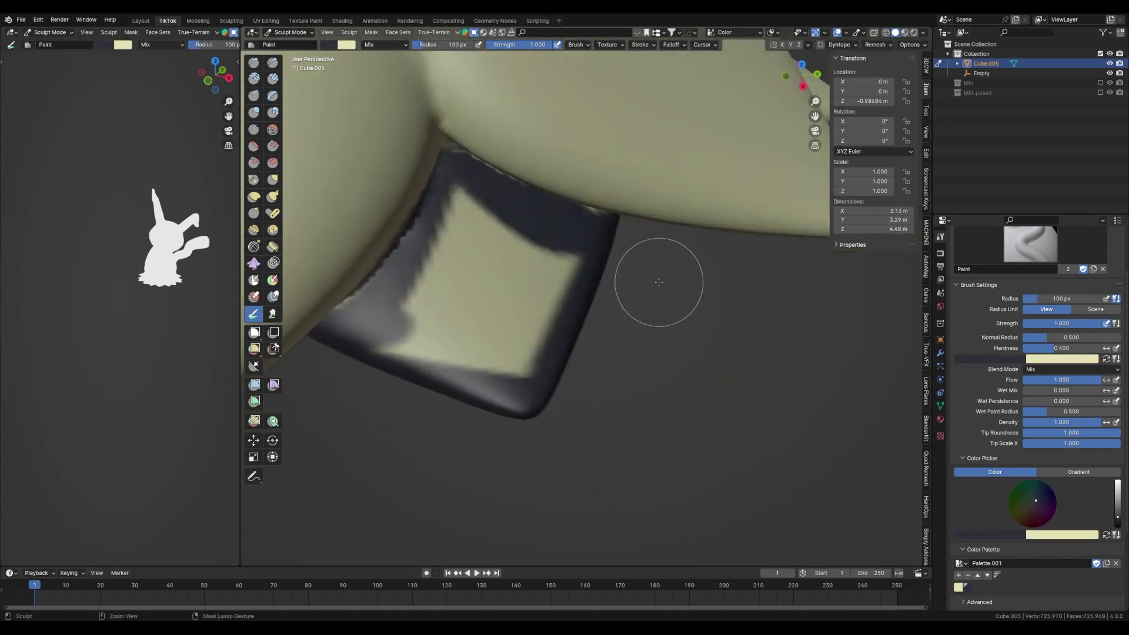
mouse_move(533, 307)
middle_down()
mouse_move(574, 176)
mouse_move(685, 285)
middle_up()
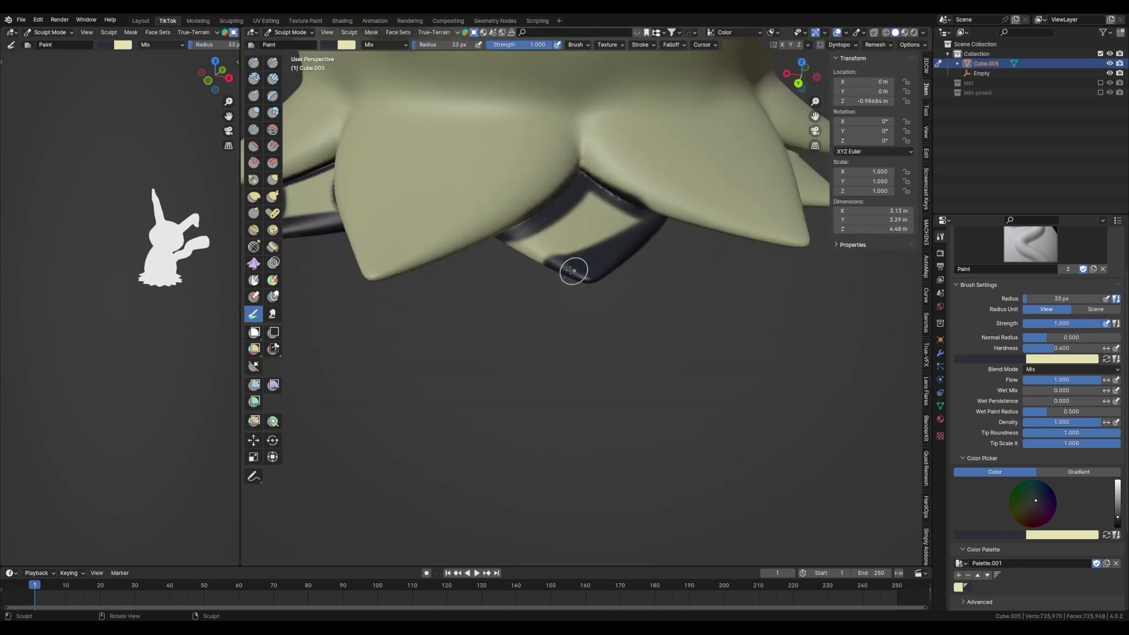
middle_drag(570, 271, 557, 219)
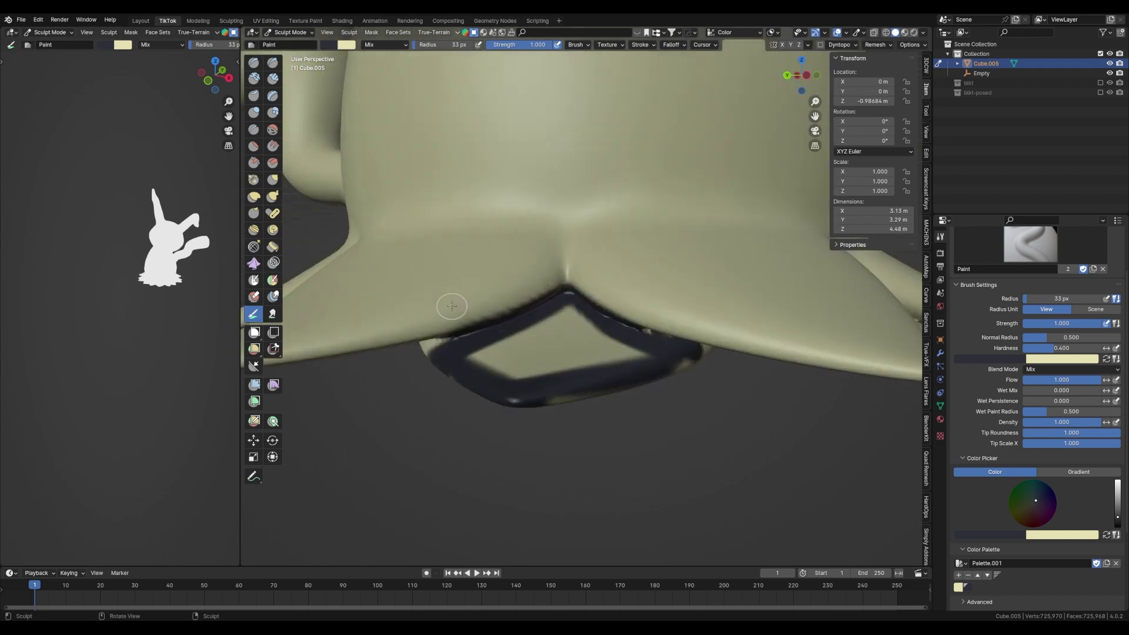
middle_drag(452, 306, 581, 269)
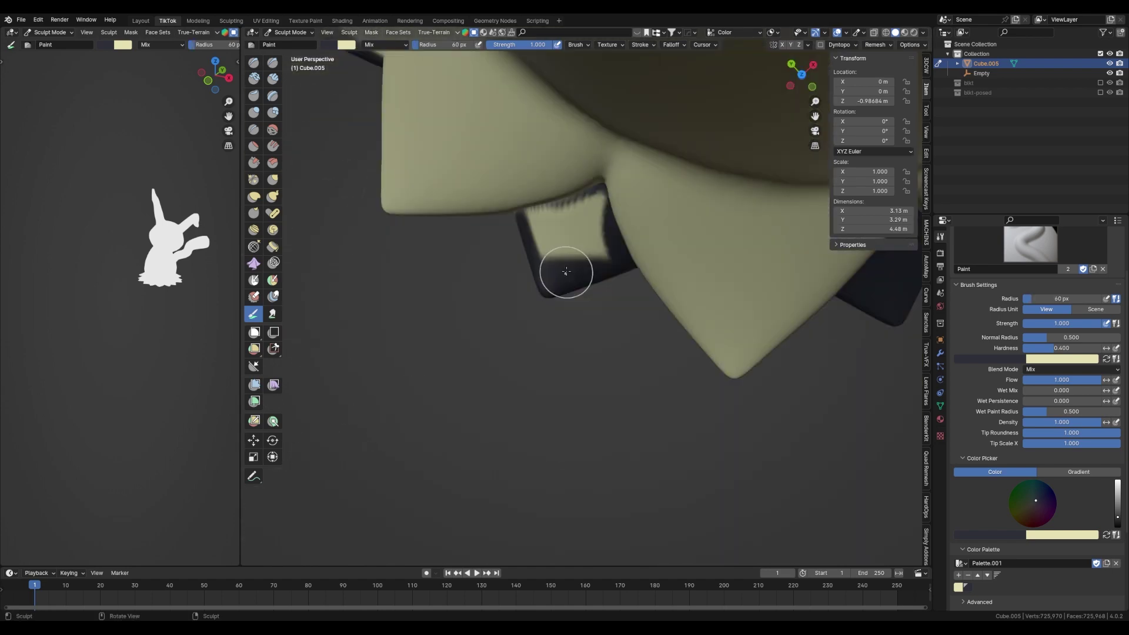
middle_drag(625, 205, 571, 267)
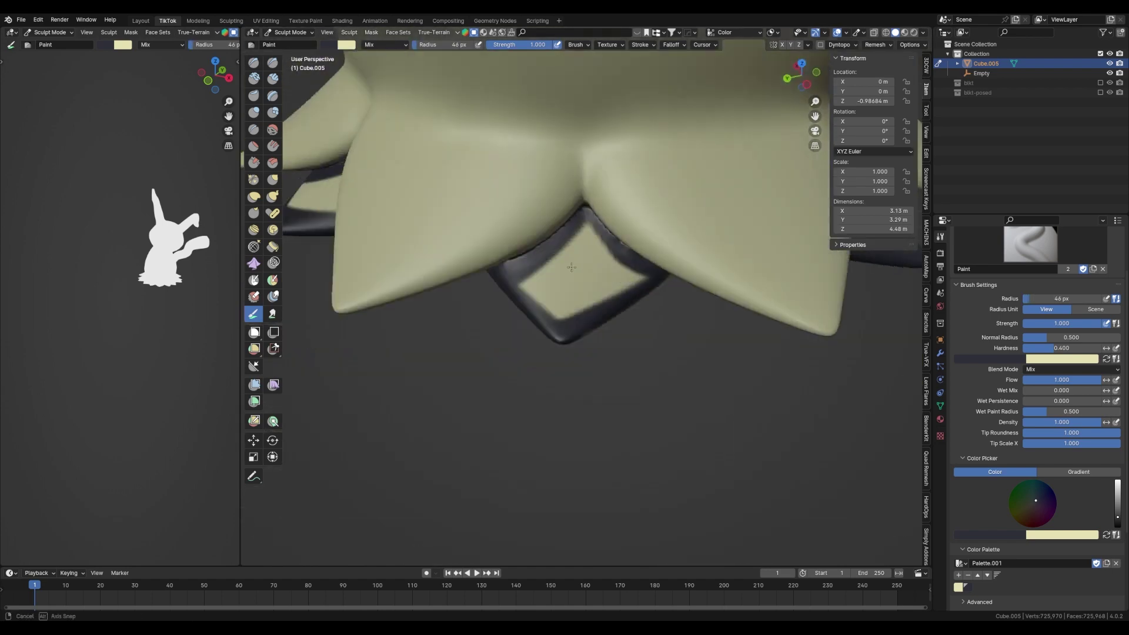
mouse_move(667, 307)
middle_down()
mouse_move(640, 273)
mouse_move(623, 212)
mouse_move(542, 297)
mouse_move(562, 454)
mouse_move(575, 253)
mouse_move(651, 363)
middle_up()
key(ctrl+s)
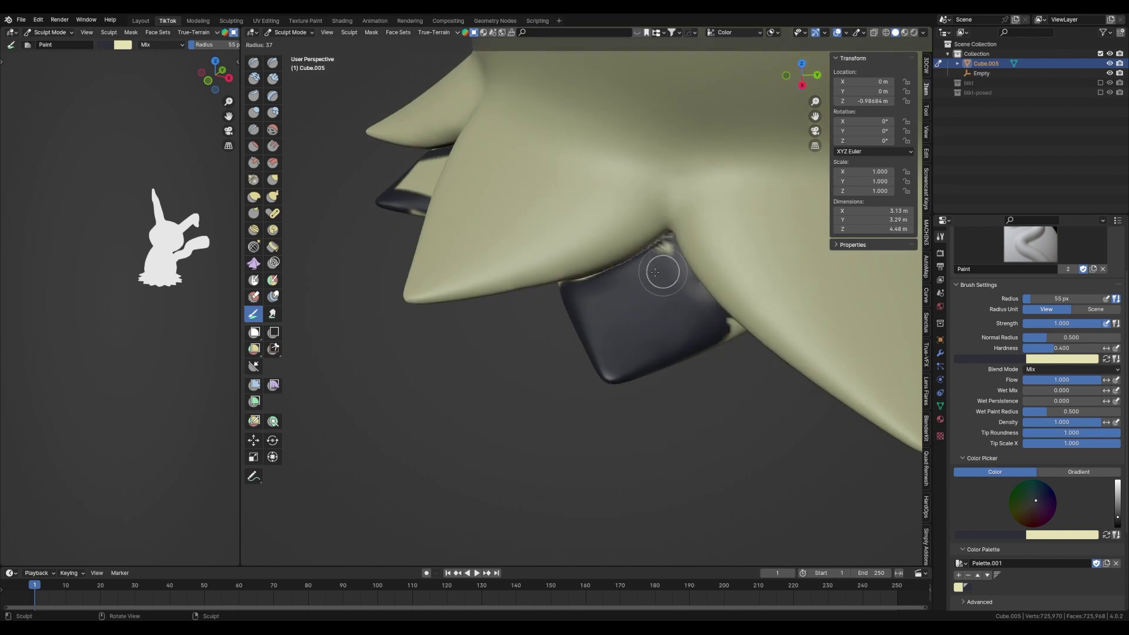
mouse_move(655, 272)
middle_down()
mouse_move(544, 255)
mouse_move(764, 260)
mouse_move(583, 267)
mouse_move(723, 290)
mouse_move(623, 295)
mouse_move(610, 253)
mouse_move(693, 219)
mouse_move(681, 211)
mouse_move(531, 265)
middle_up()
key(ctrl+s)
- Adjust the brush size and box-hide the model around the tail
click(627, 283)
click(693, 219)
middle_drag(558, 359, 528, 287)
key(h)
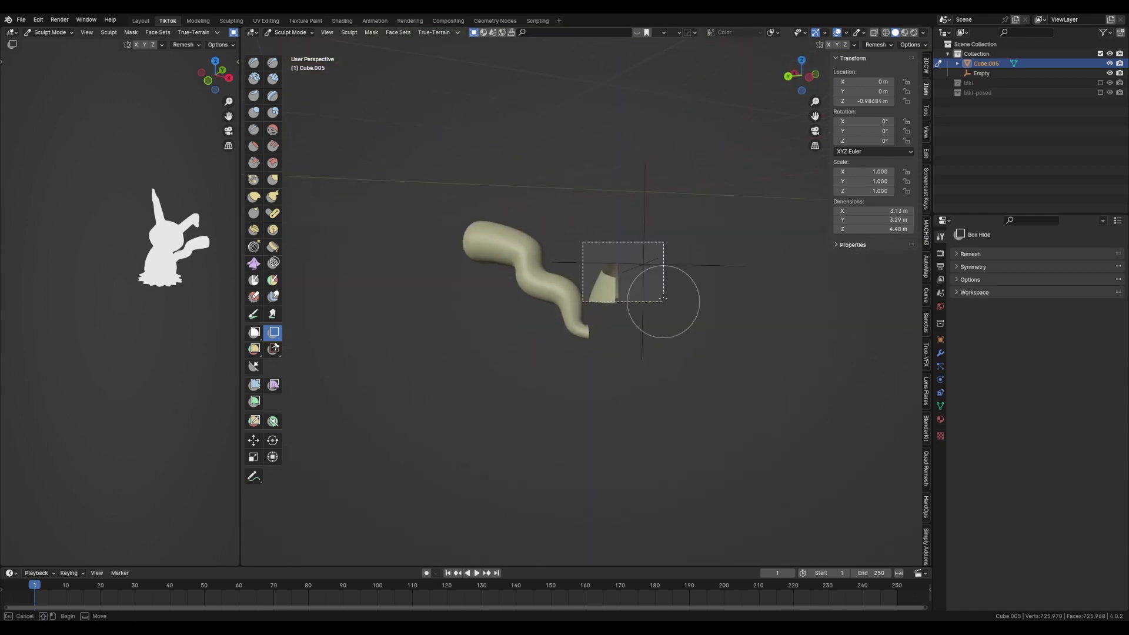
- Paint the isolated tail brown, then reveal the whole figure and save
key(shift+space)
click(353, 347)
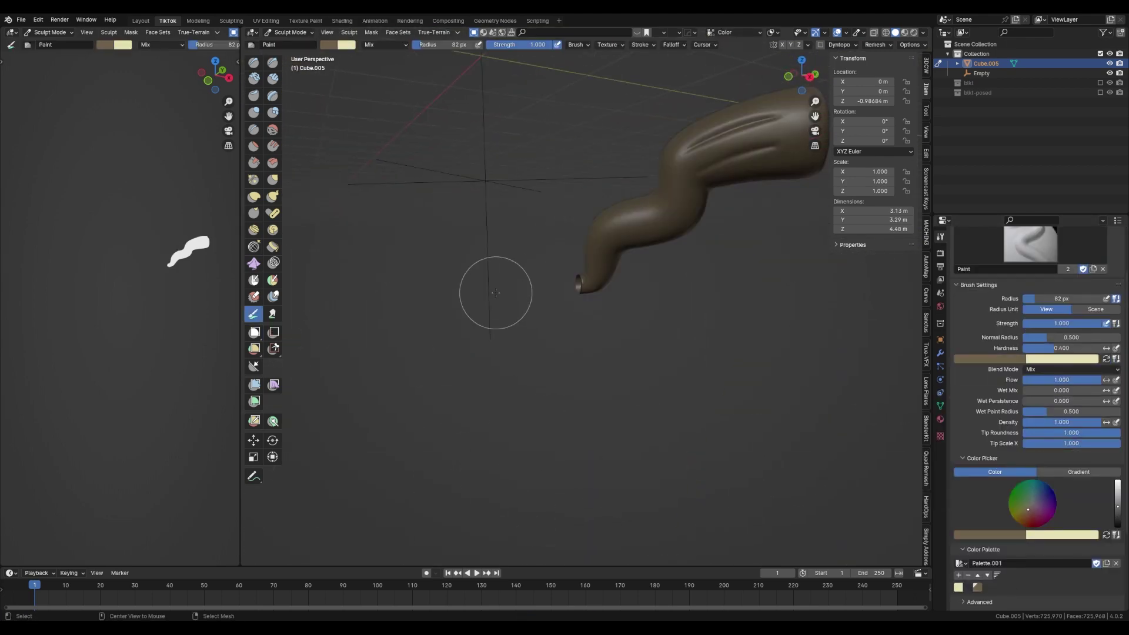
key(alt+h)
middle_drag(496, 293, 540, 340)
scroll(540, 340, down, 4)
key(ctrl+s)
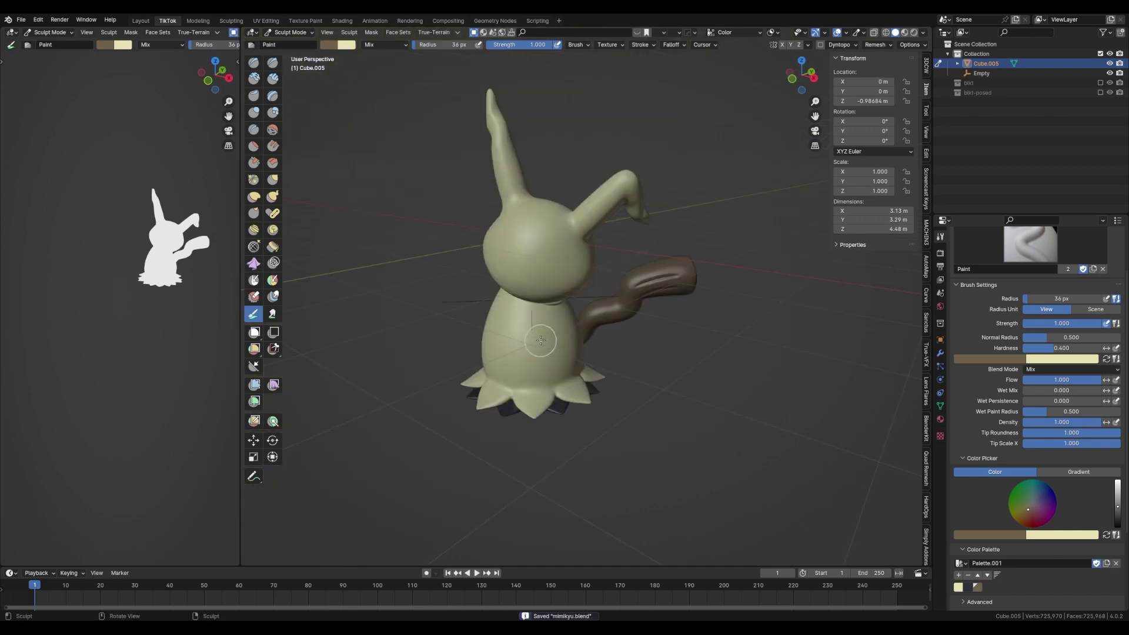
- Paint both ear tips black with the Paint brush and save mimikyu.blend
key(s)
mouse_move(525, 299)
middle_down()
mouse_move(469, 224)
mouse_move(499, 245)
mouse_move(419, 211)
mouse_move(537, 269)
middle_up()
scroll(500, 244, up, 3)
key(shift+space)
click(497, 427)
scroll(588, 352, up, 3)
scroll(529, 235, up, 2)
scroll(419, 210, up, 3)
scroll(461, 227, down, 5)
scroll(593, 171, up, 3)
scroll(631, 172, up, 3)
mouse_move(631, 172)
middle_down()
mouse_move(582, 252)
mouse_move(611, 150)
mouse_move(530, 236)
mouse_move(657, 183)
mouse_move(646, 97)
middle_up()
scroll(588, 206, up, 4)
scroll(646, 97, down, 3)
key(ctrl+s)
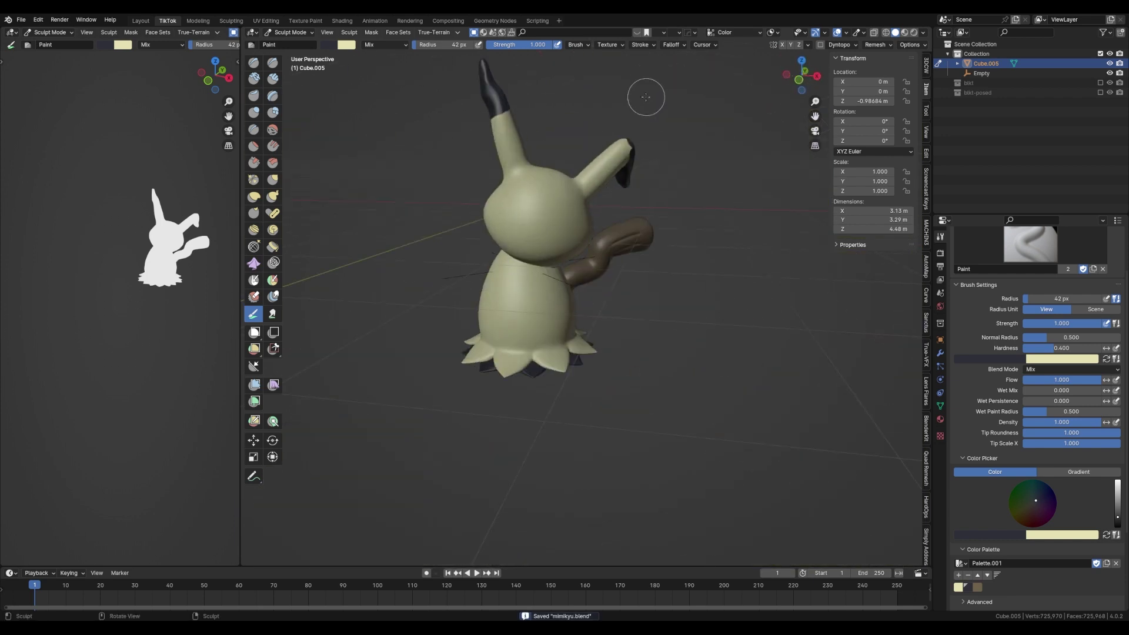
- Paint the black scribbled eyes and orange cheek blushes on the face
scroll(1033, 503, down, 3)
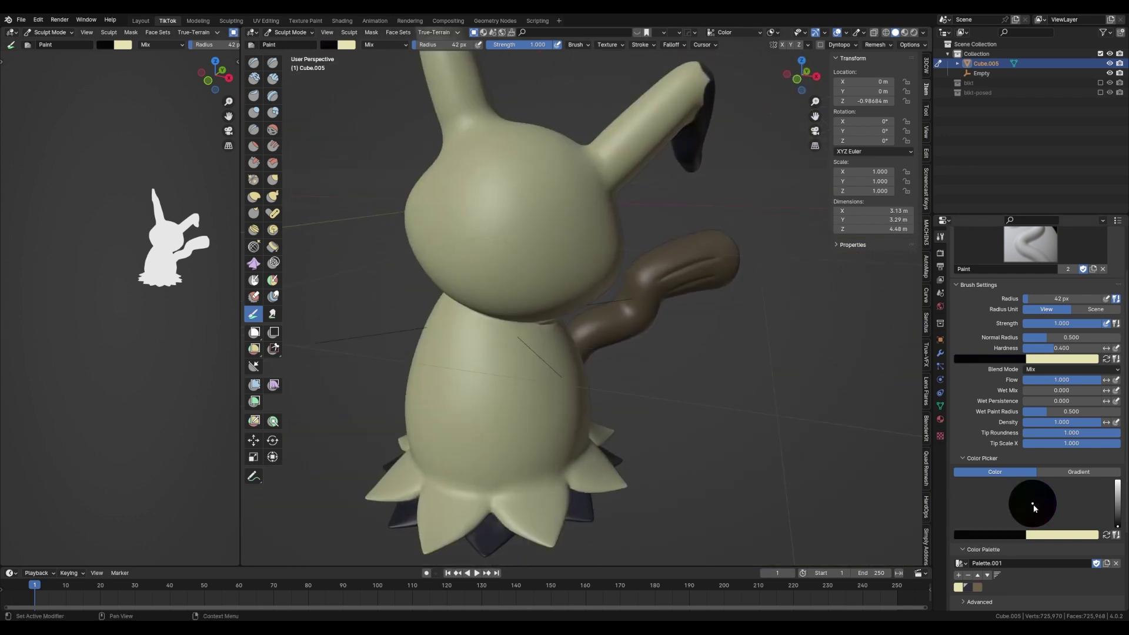
scroll(508, 210, up, 3)
middle_drag(508, 235, 508, 210)
scroll(515, 185, down, 3)
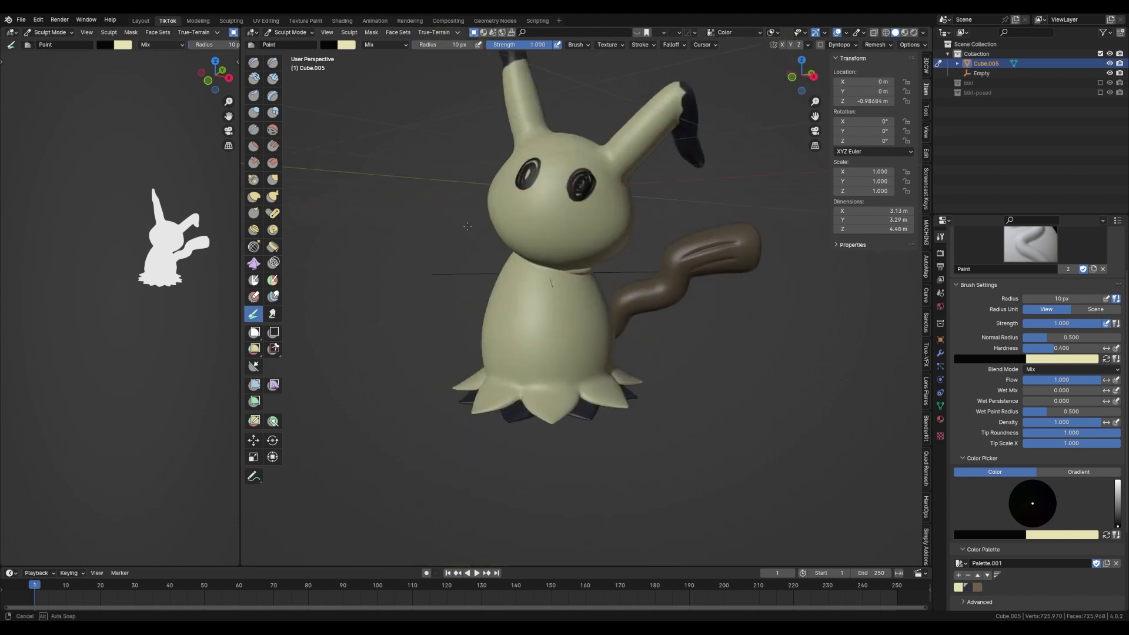
scroll(515, 185, up, 3)
drag(541, 127, 500, 200)
scroll(529, 188, down, 3)
scroll(534, 189, up, 3)
scroll(534, 189, down, 3)
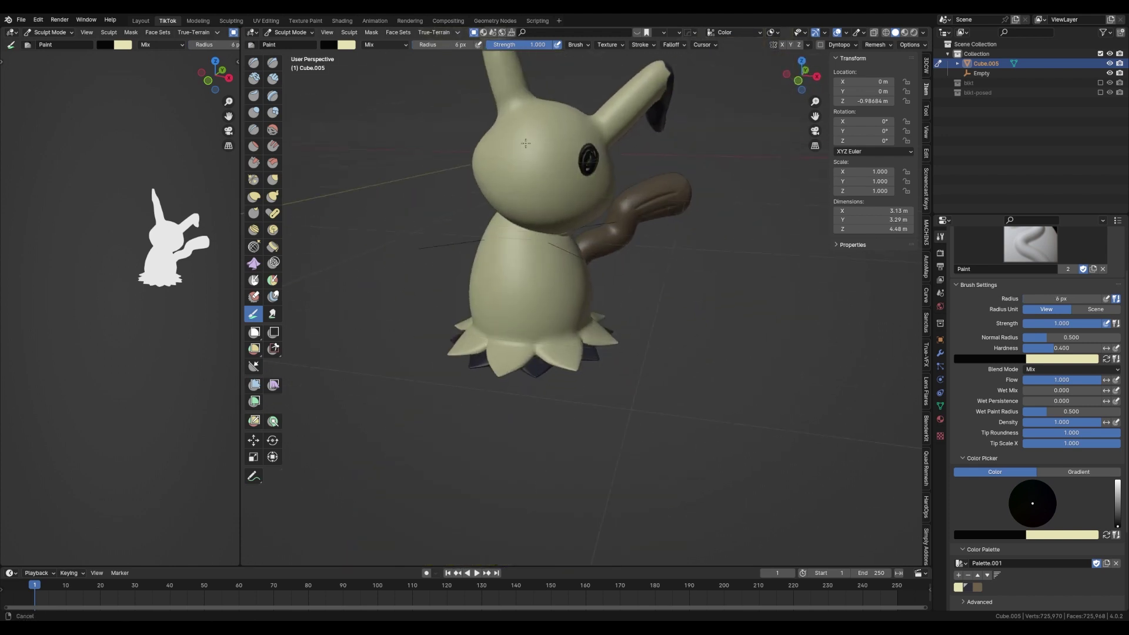
middle_drag(529, 194, 512, 206)
scroll(511, 206, up, 2)
scroll(497, 220, down, 3)
scroll(498, 220, up, 3)
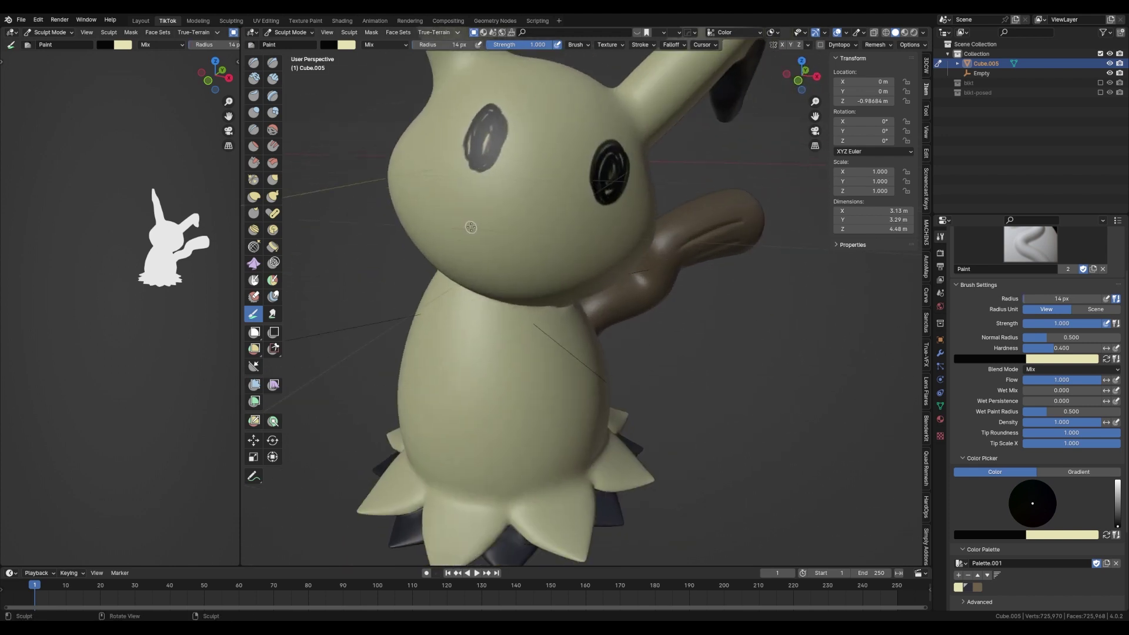
scroll(463, 196, up, 1)
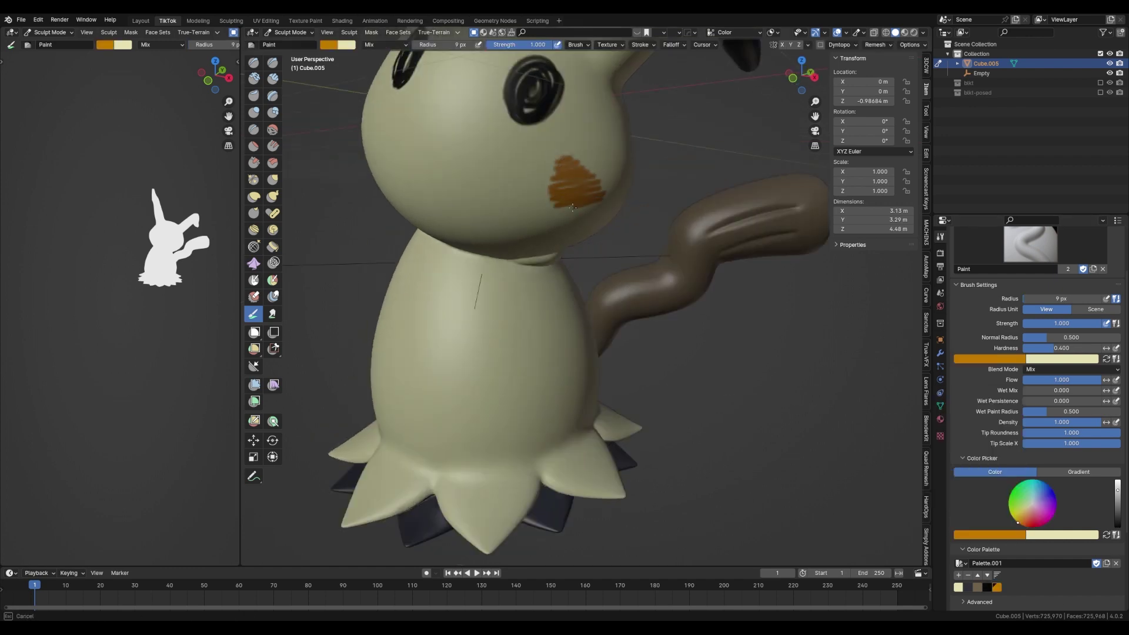
scroll(563, 180, down, 2)
- Redo the black zigzag mouth between the cheeks and save
mouse_move(572, 207)
middle_down()
mouse_move(563, 180)
mouse_move(479, 184)
middle_up()
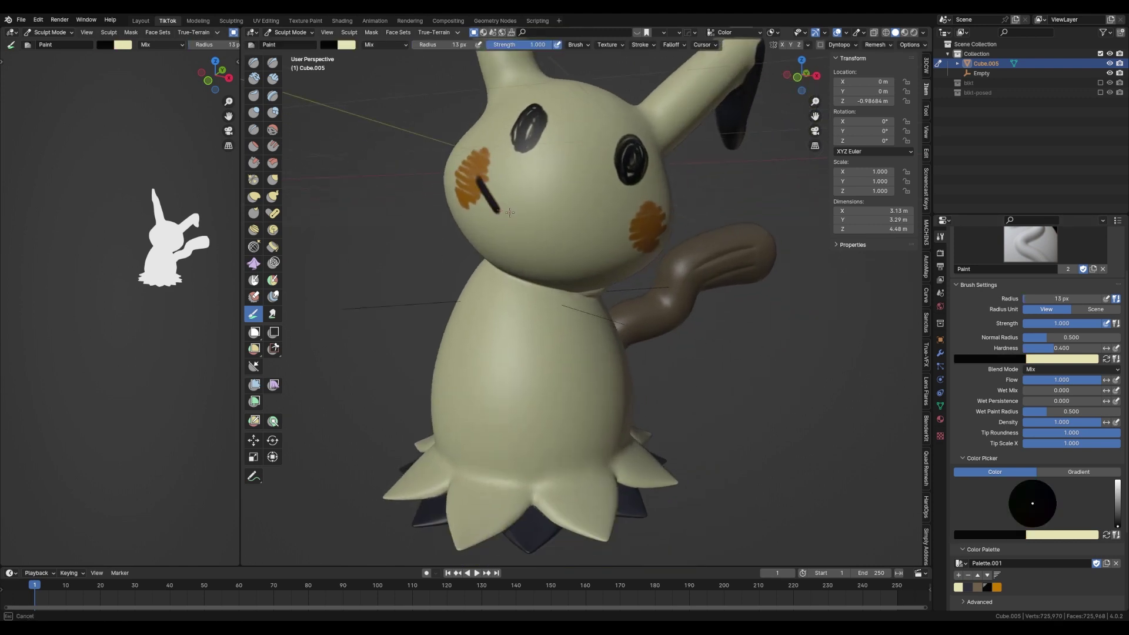
middle_drag(652, 198, 577, 176)
key(ctrl+z)
drag(531, 174, 504, 146)
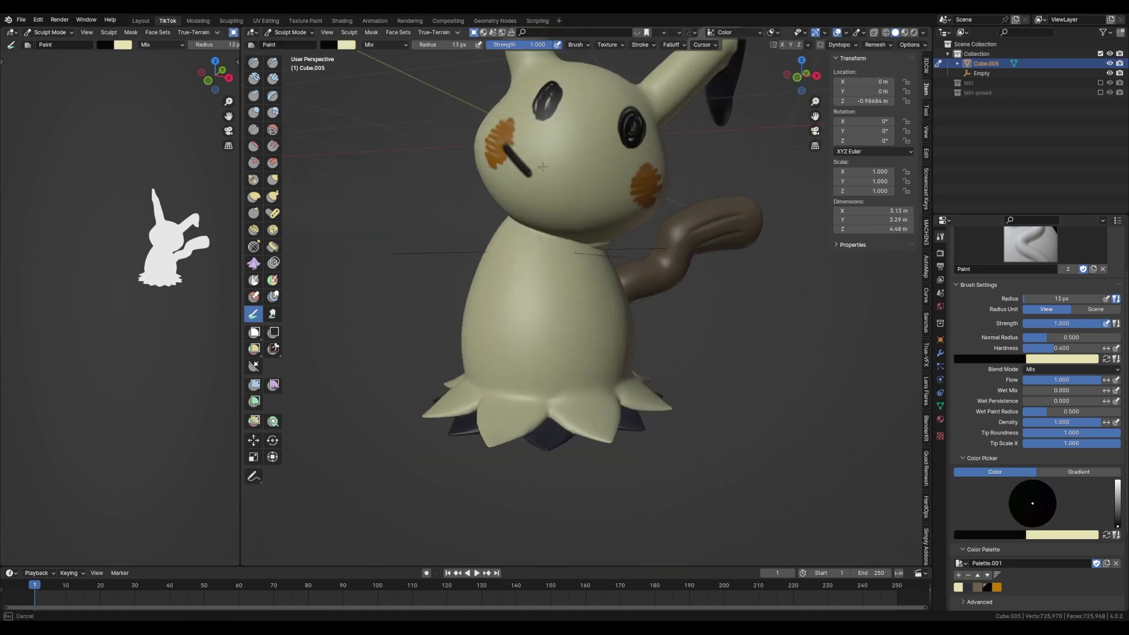
scroll(624, 203, down, 5)
key(ctrl+s)
- In front orthographic view, paint two small dark eyes on the body
key(KP_1)
scroll(536, 304, up, 3)
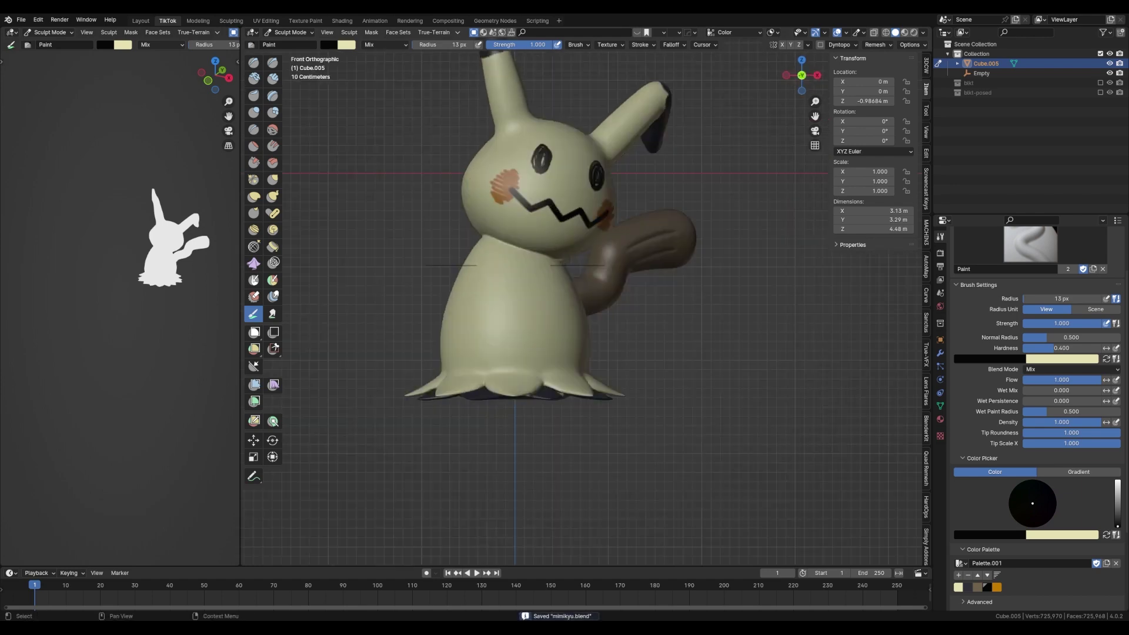
scroll(537, 303, up, 3)
scroll(537, 303, up, 3)
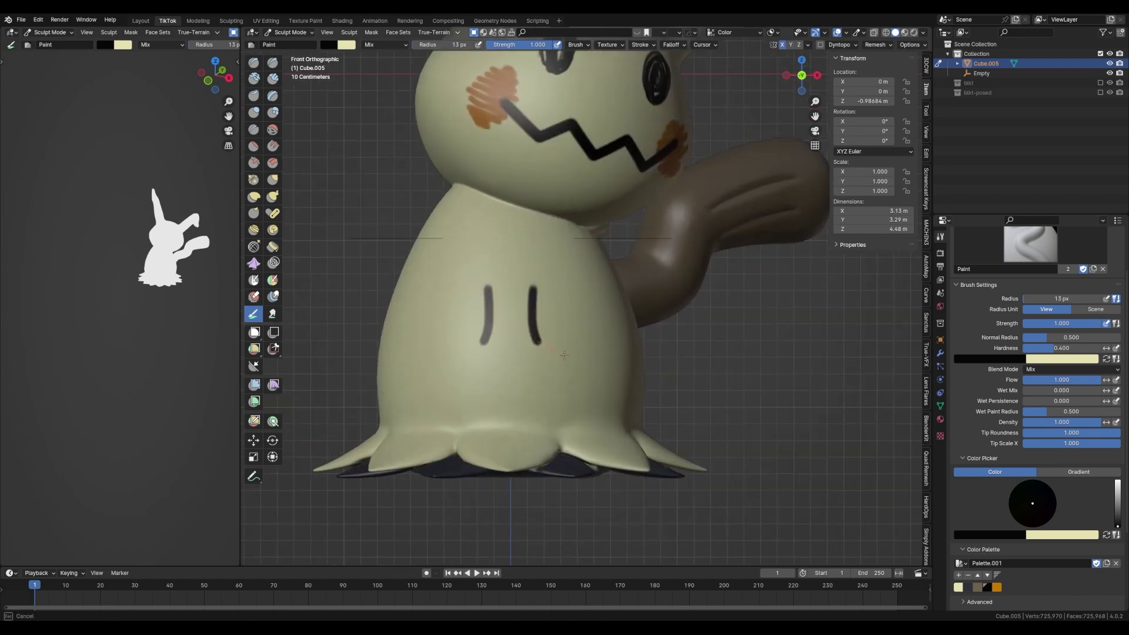
key(ctrl+z)
scroll(547, 329, up, 2)
scroll(546, 329, down, 4)
scroll(532, 369, up, 5)
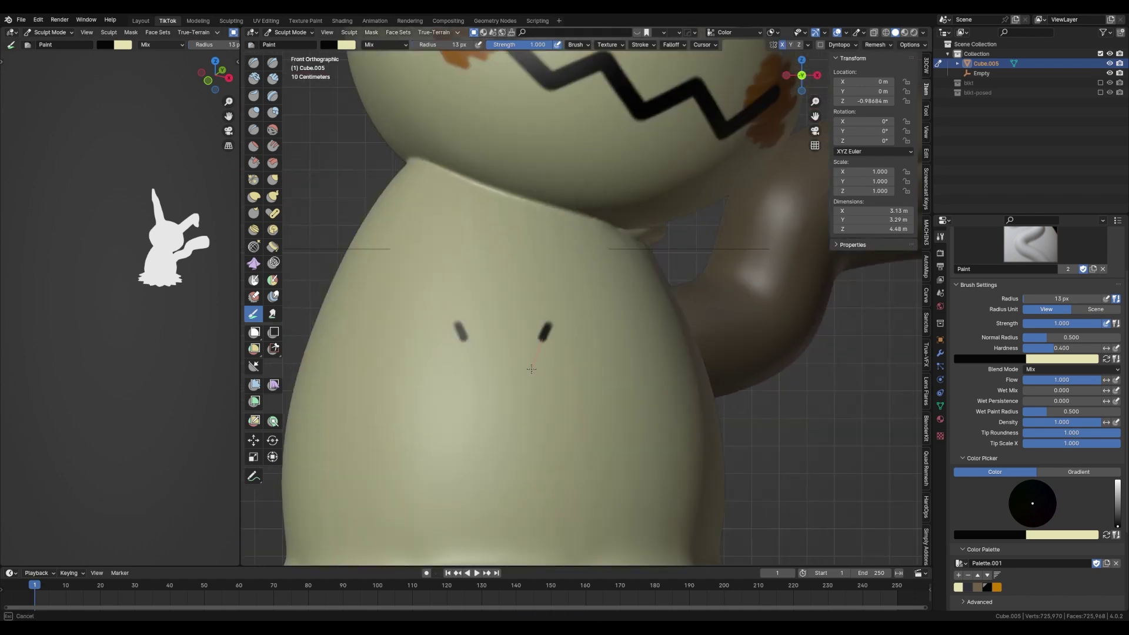
scroll(539, 350, down, 6)
- Refine the head shape with Grab, Smooth and Clay Strips brushes, then shrink the brush radius
key(g)
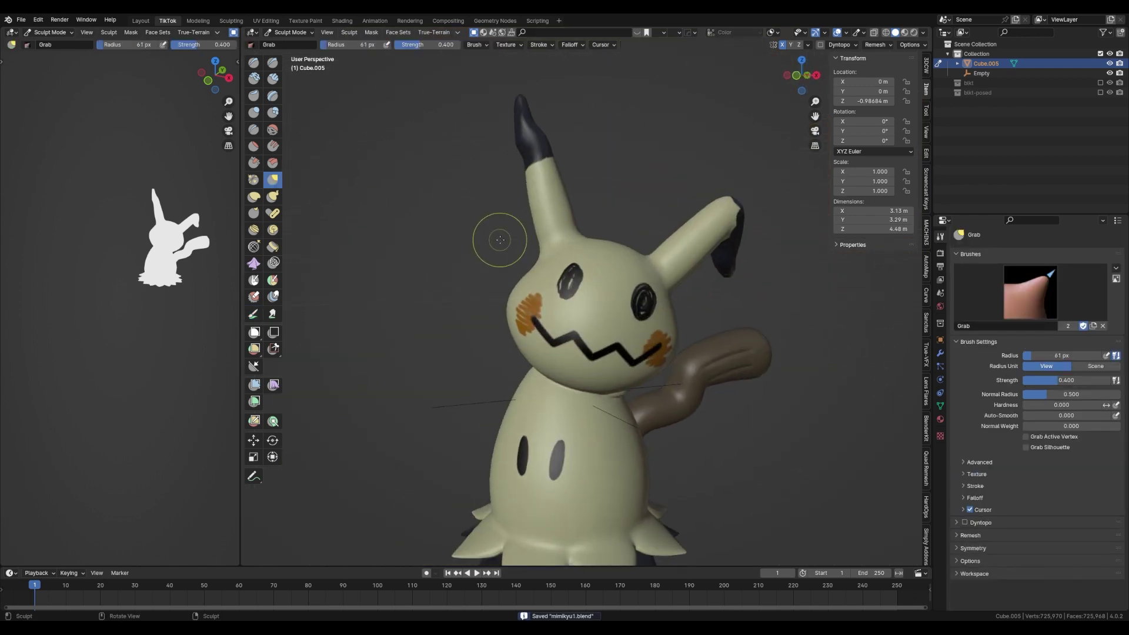
scroll(496, 235, up, 5)
mouse_move(527, 271)
middle_down()
mouse_move(478, 390)
mouse_move(604, 352)
mouse_move(556, 385)
mouse_move(588, 353)
mouse_move(624, 283)
middle_up()
key(shift+s)
key(c)
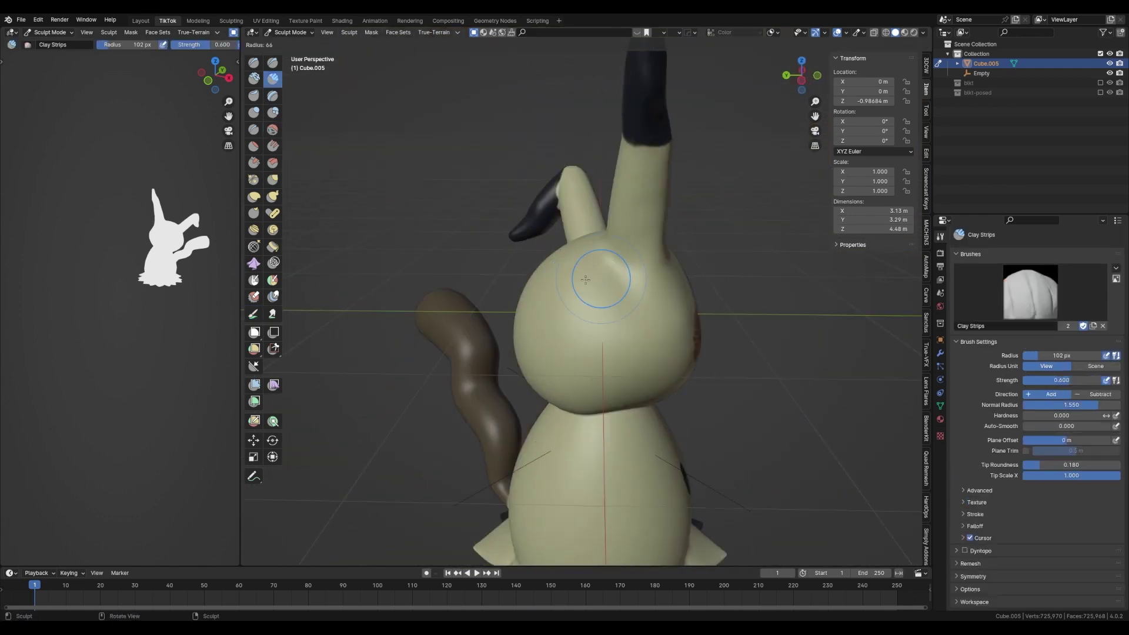
drag(646, 259, 640, 306)
mouse_move(641, 306)
middle_down()
mouse_move(588, 324)
mouse_move(622, 285)
mouse_move(584, 259)
mouse_move(553, 305)
mouse_move(517, 264)
mouse_move(504, 241)
mouse_move(529, 238)
mouse_move(556, 203)
middle_up()
key(g)
key(f)
- In Object Mode, raise the Mimikyu 2.47 m along Z, set Cycles and Rendered shading
key(ctrl+Tab)
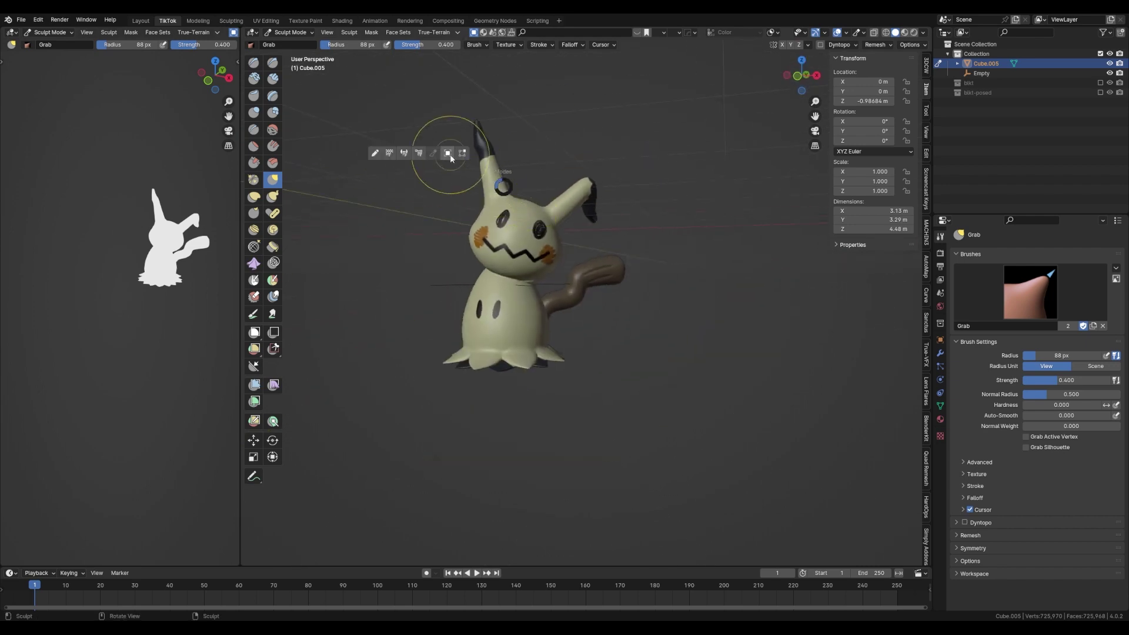
click(382, 152)
key(g)
key(z)
click(940, 254)
click(1074, 251)
click(1046, 279)
- Turn the bottom area into a Shader Editor and add a bent RGB Curves node for vertex colours
key(shift+F3)
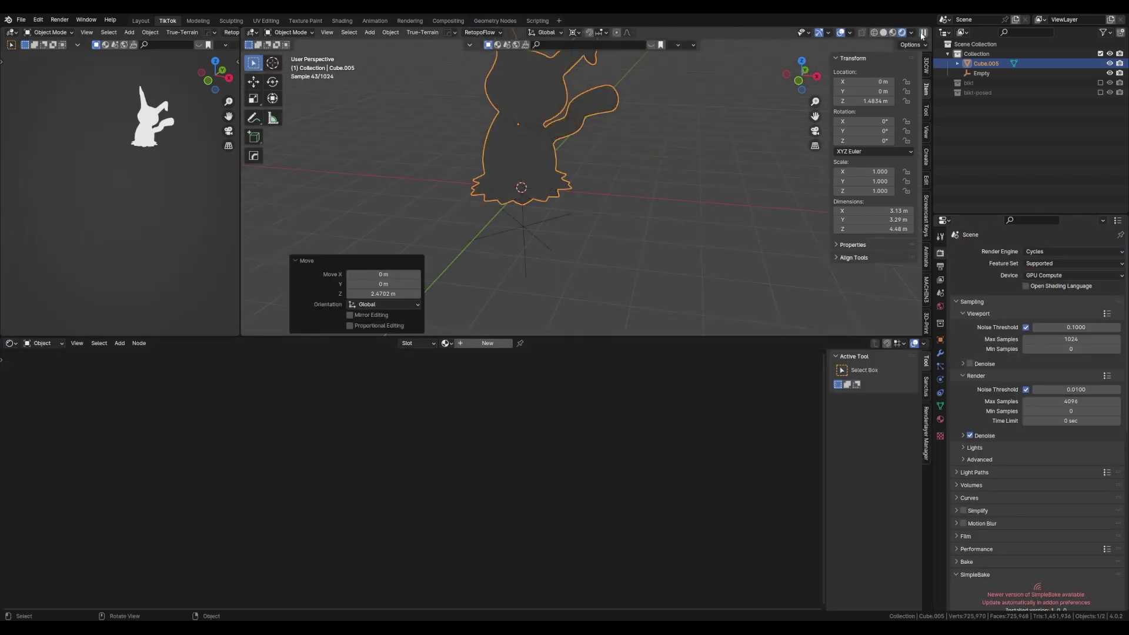
drag(447, 338, 446, 398)
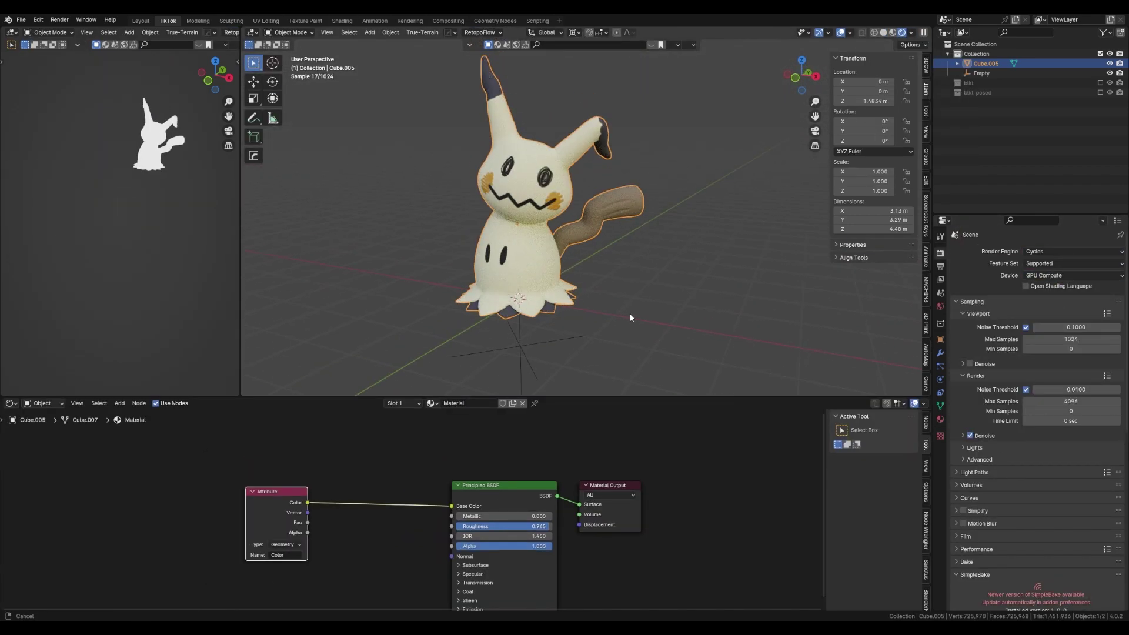
key(shift+a)
drag(317, 547, 330, 531)
- Deselect the model and add the Tri-Lighting camera and three-lamp rig
key(Home)
click(672, 326)
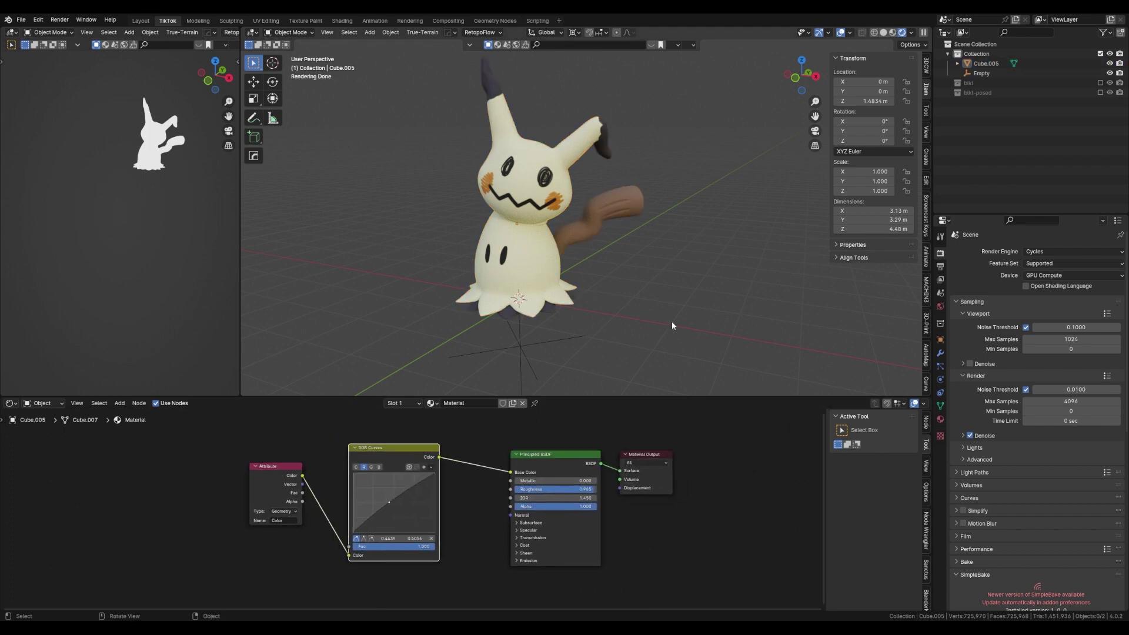
click(618, 459)
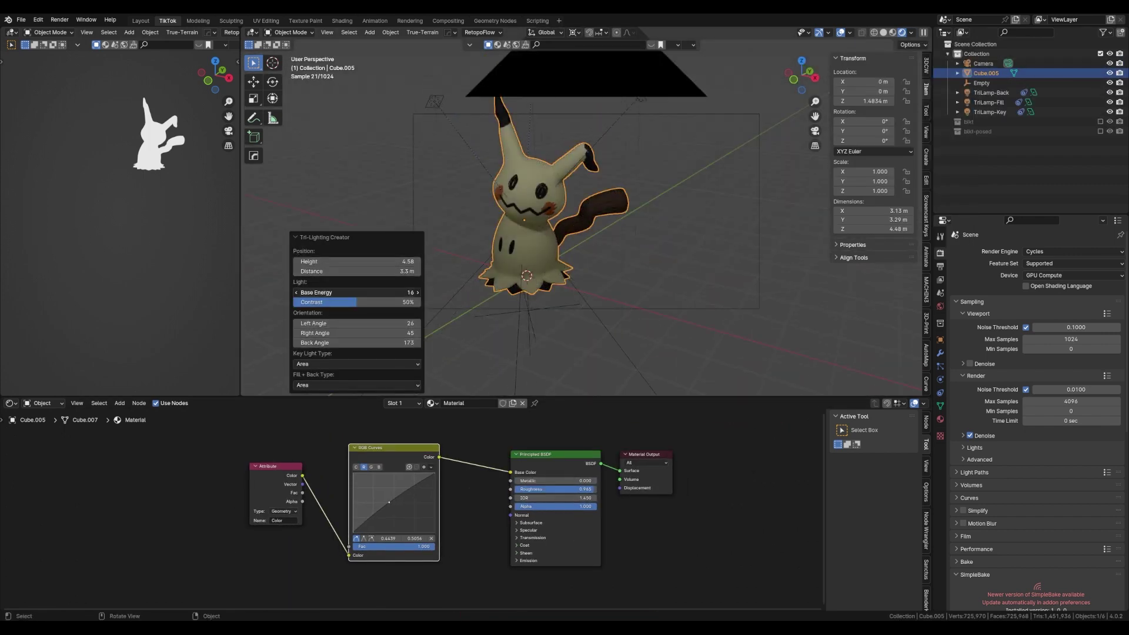
- Set the Tri-Lighting left angle to 67 and look through the camera
drag(339, 323, 365, 323)
click(983, 64)
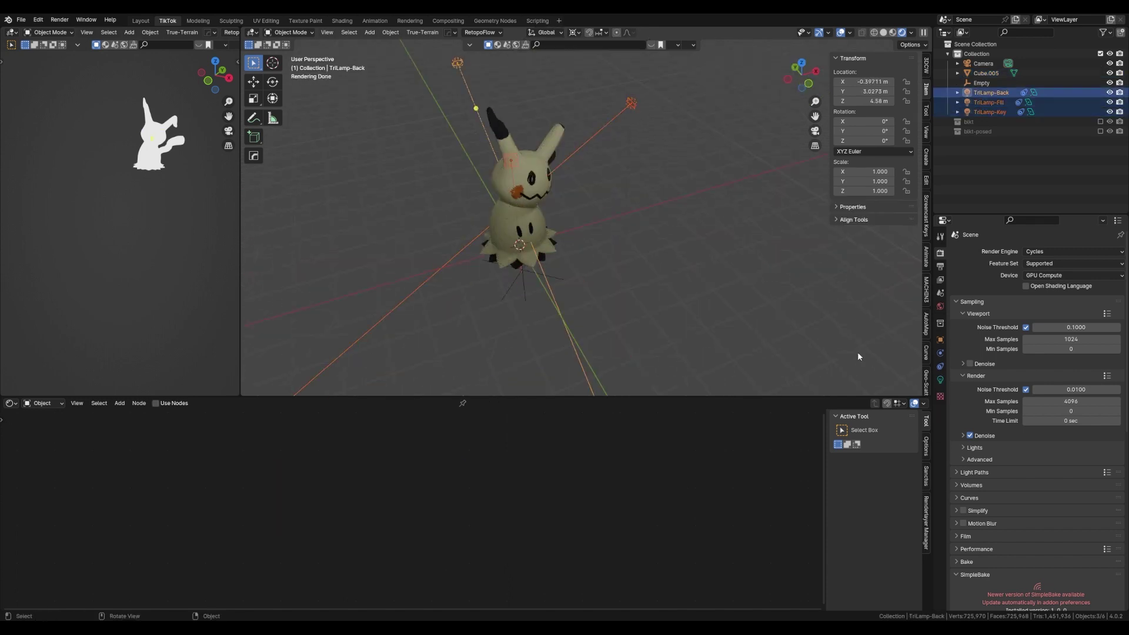
click(940, 379)
key(KP_0)
click(486, 247)
middle_drag(486, 247, 436, 277)
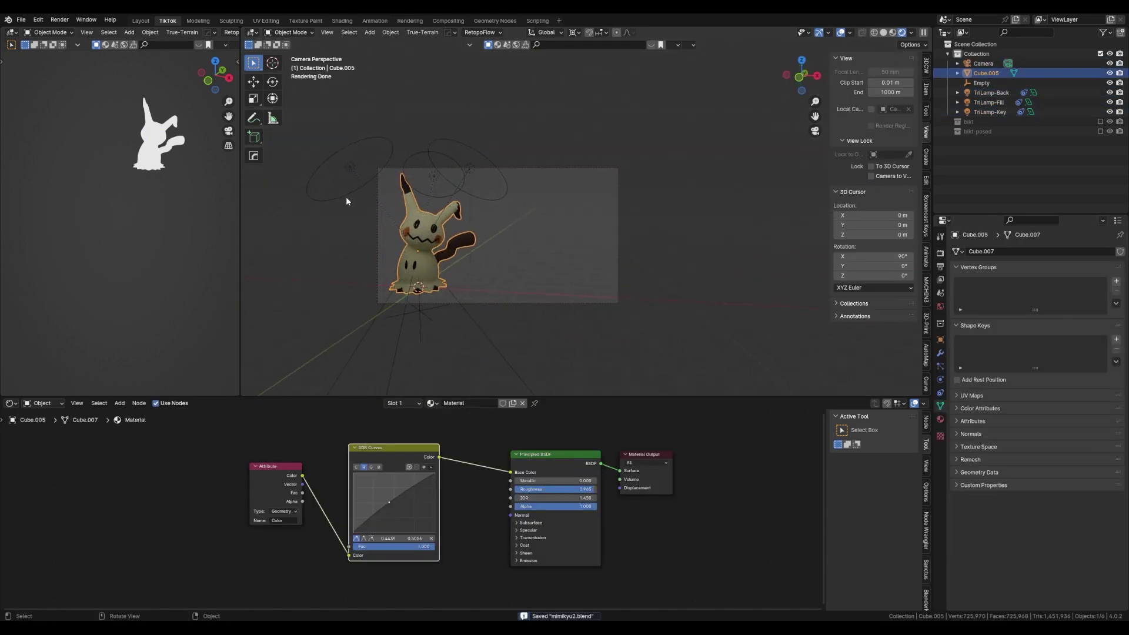
- Reposition the fill and back lights and inspect the World background colour
key(g)
key(Return)
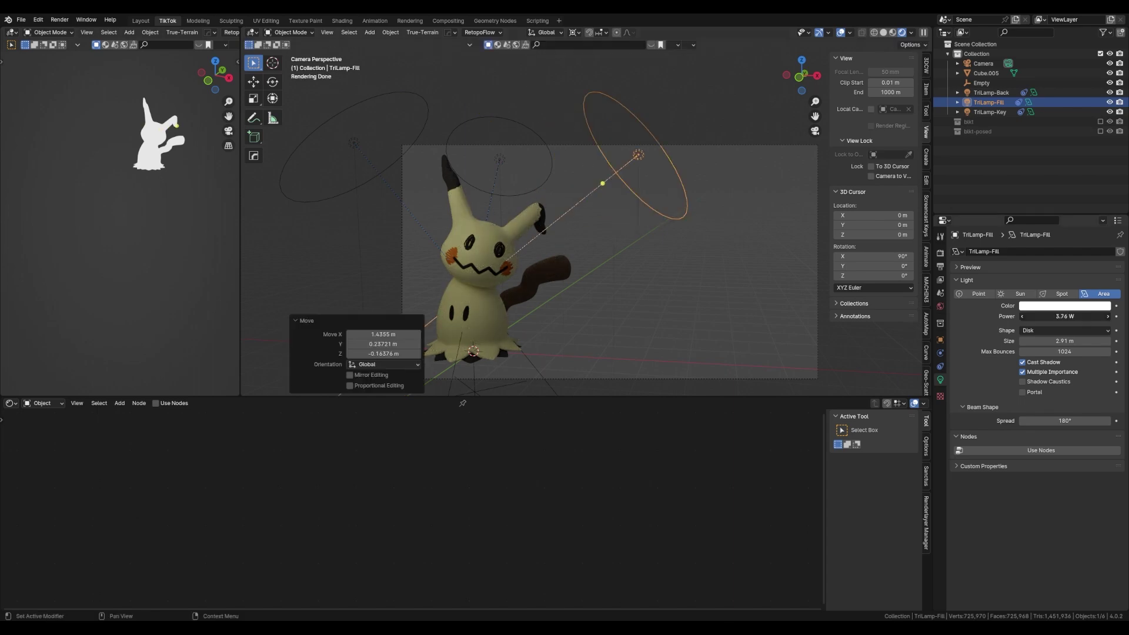
click(990, 92)
click(563, 259)
click(940, 306)
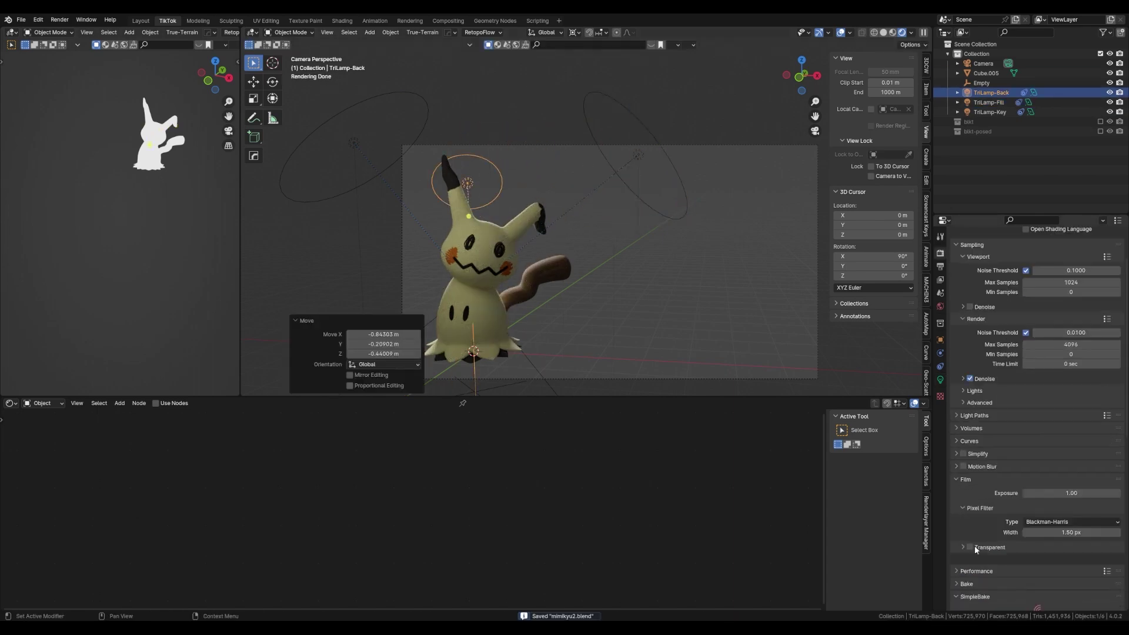
click(1067, 311)
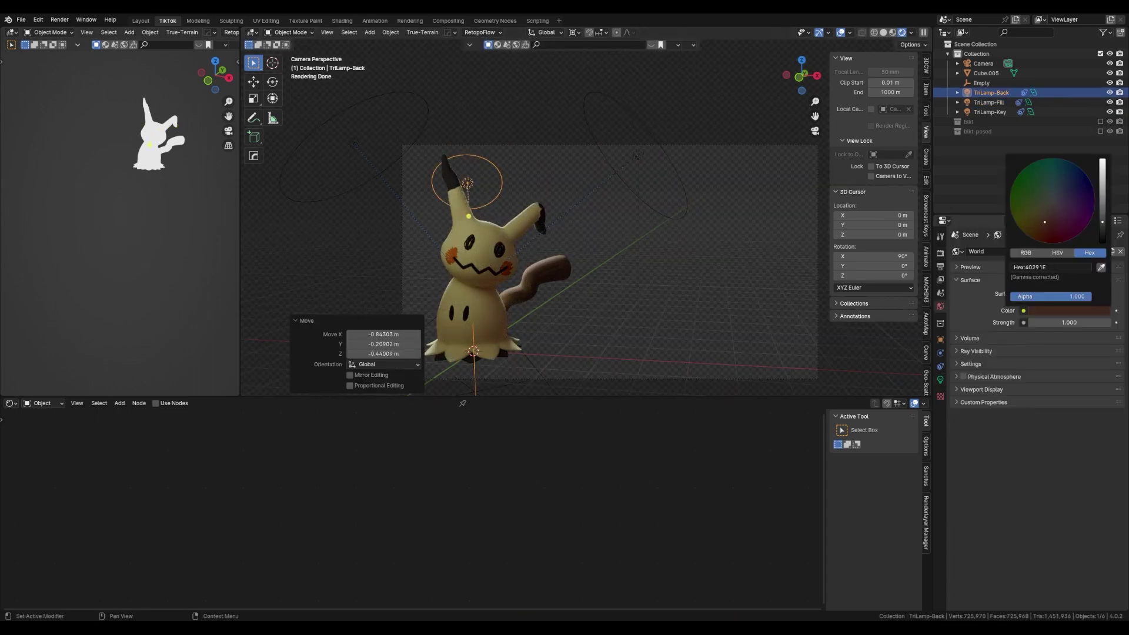
- Move the fill light lower right, tint it warm orange, and check the key light's colour
click(683, 224)
key(g)
key(Return)
click(731, 225)
click(1064, 306)
click(1078, 226)
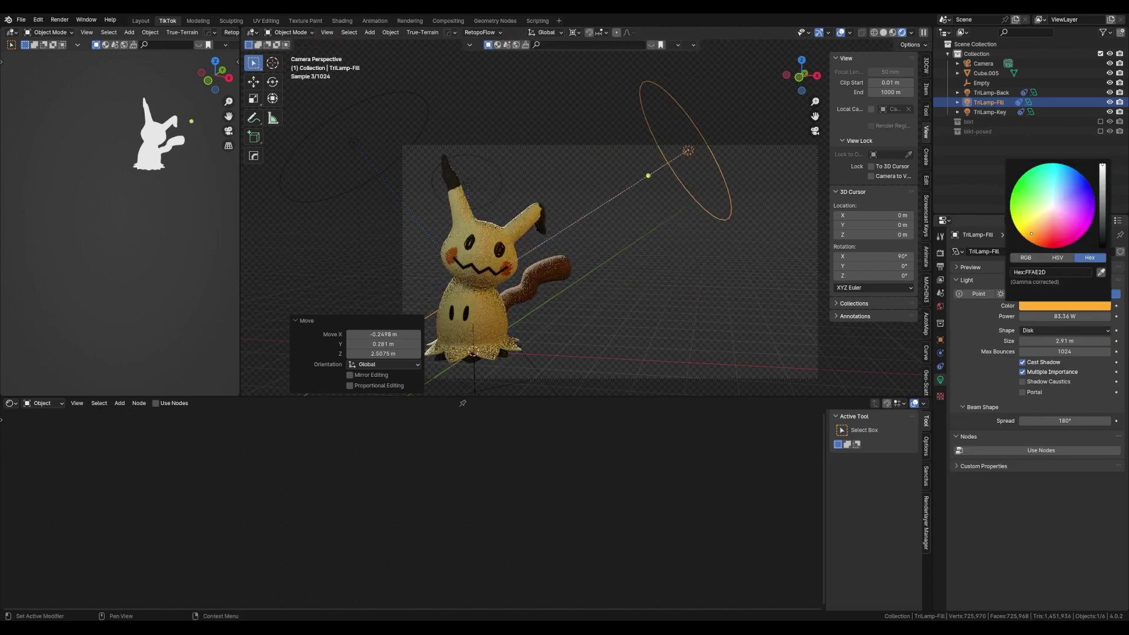
click(989, 112)
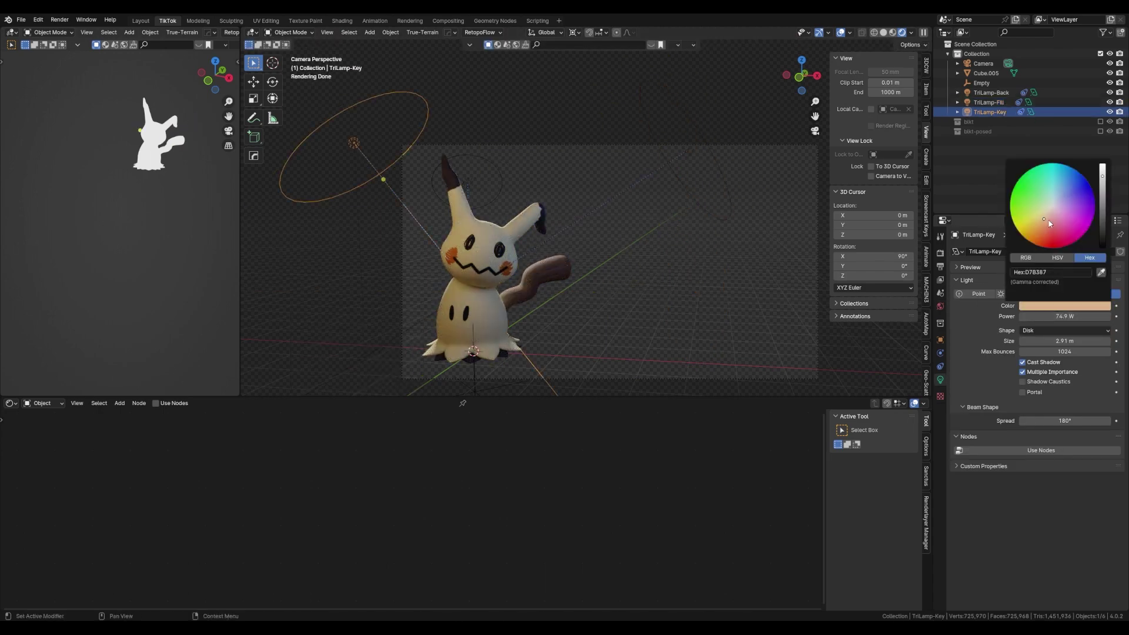
- Review the render settings, zoom to the head, and start paint-brush touch-ups in sculpt mode
click(940, 253)
scroll(1045, 557, down, 5)
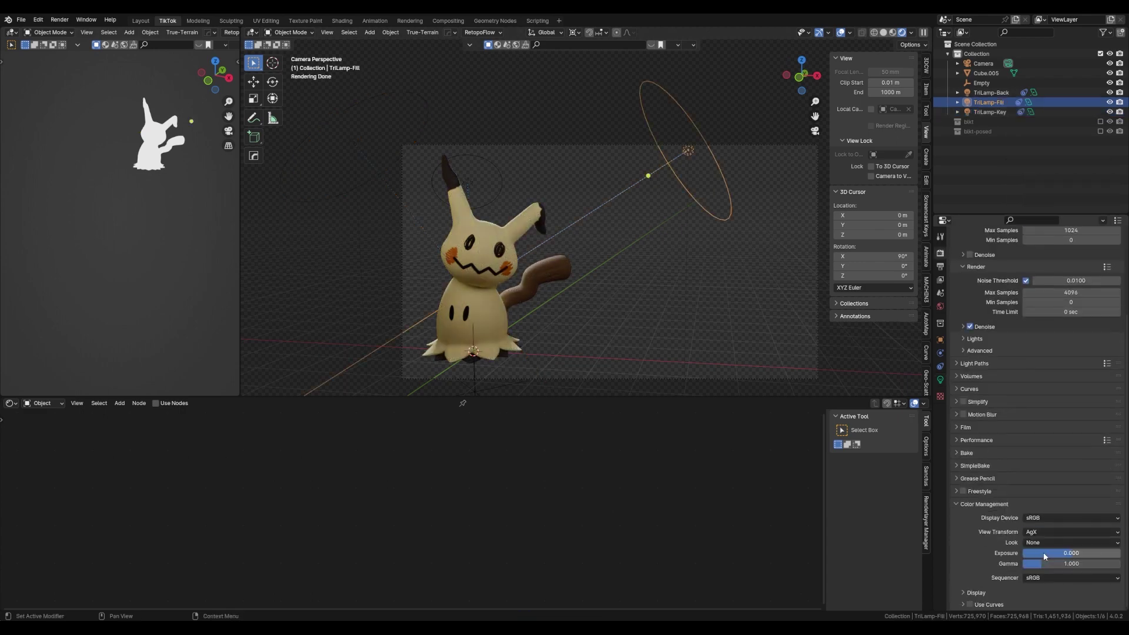
scroll(1034, 566, up, 4)
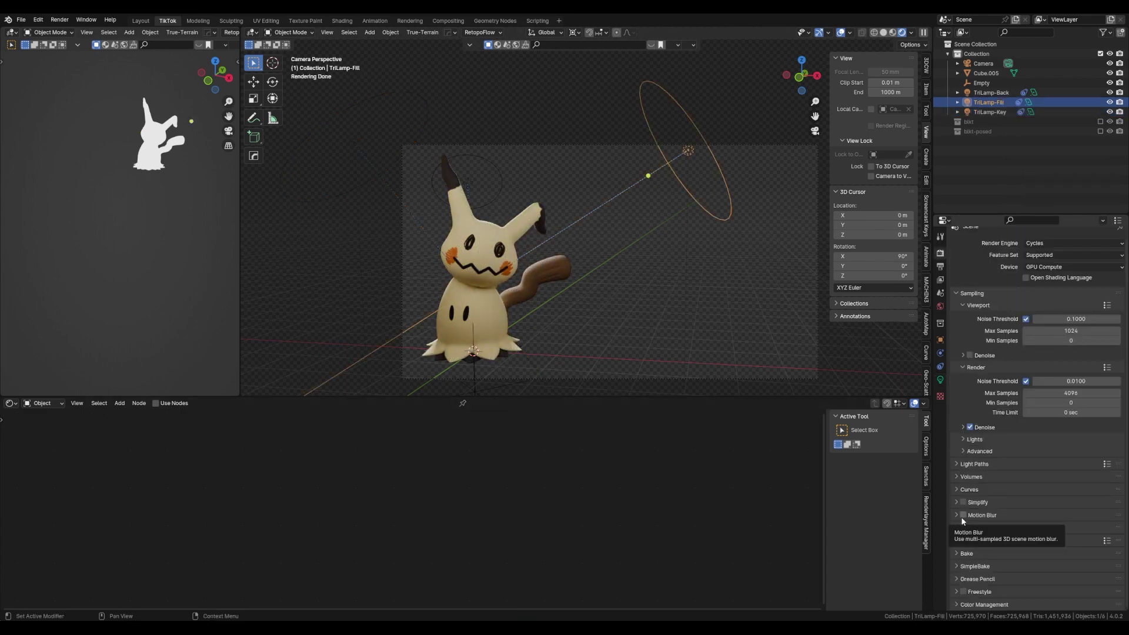
click(482, 276)
mouse_move(529, 282)
middle_down()
mouse_move(638, 330)
mouse_move(622, 335)
mouse_move(510, 169)
mouse_move(529, 141)
middle_up()
scroll(622, 335, up, 5)
key(ctrl+Tab)
key(shift+space)
click(488, 176)
- Zoom and orbit to inspect the head and both ears
scroll(511, 169, up, 3)
scroll(530, 141, up, 3)
ctrl+middle_drag(479, 189, 435, 252)
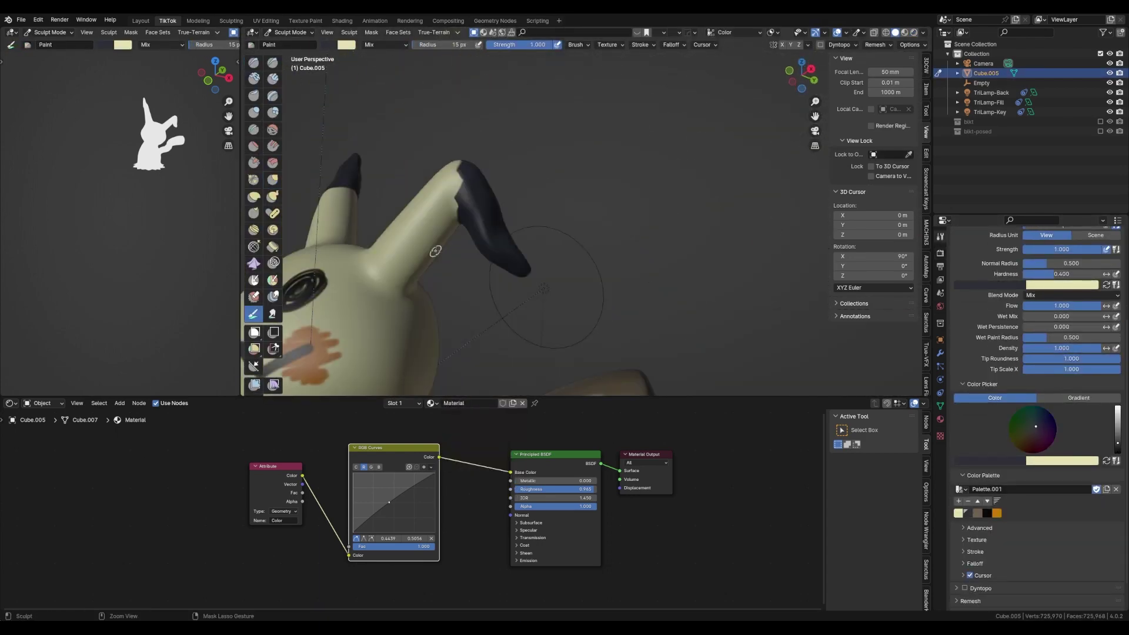
scroll(435, 251, down, 5)
- Save the file, return to Object Mode and select the back light to reposition it
key(ctrl+s)
key(KP_0)
key(ctrl+Tab)
click(456, 154)
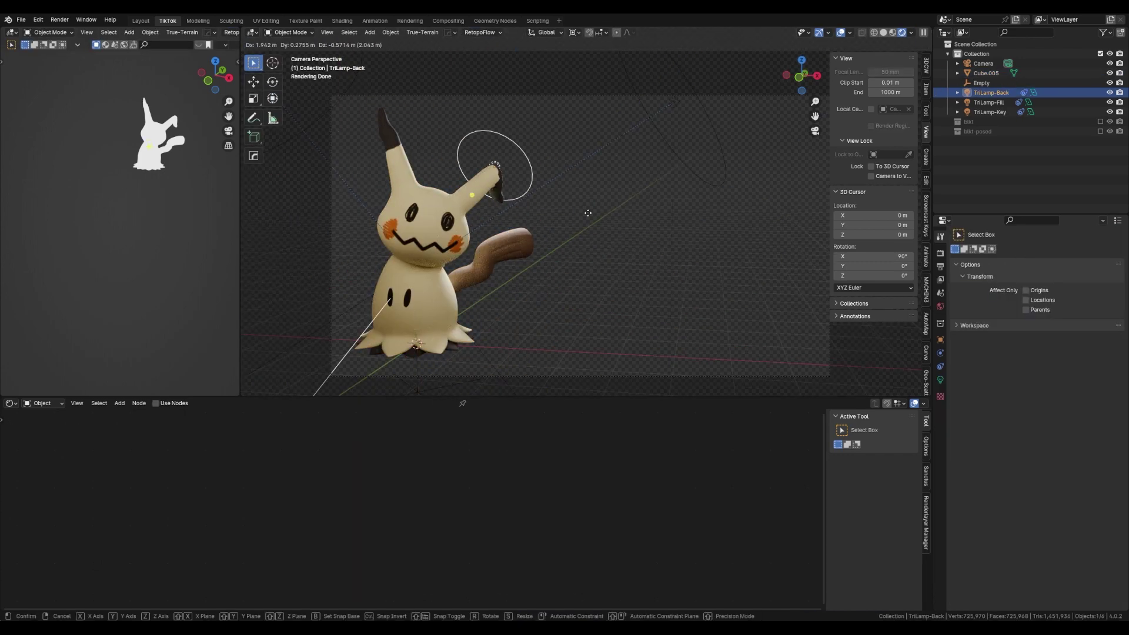